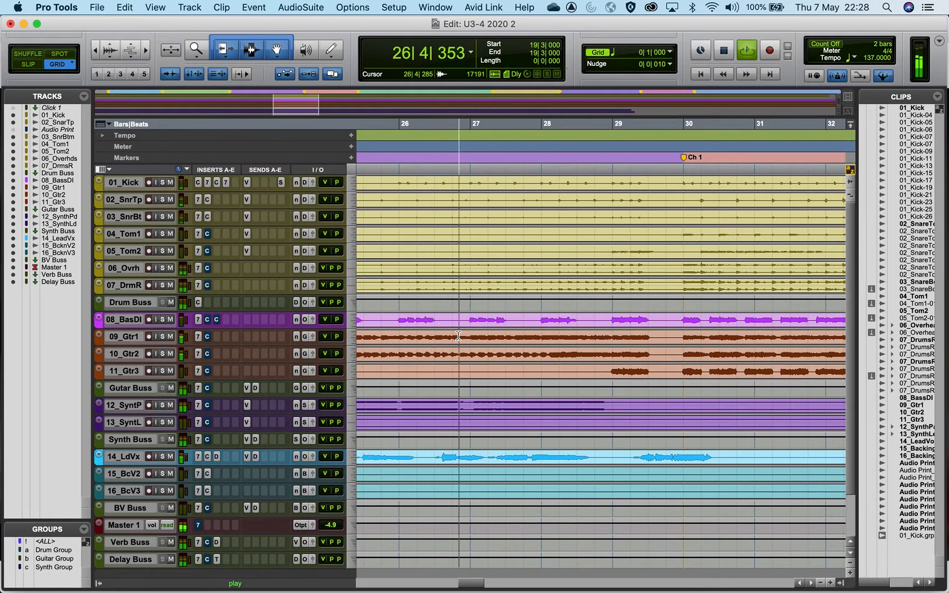
Stop the mix playback and increase the height of the 14_LeadVox track.
{"action": "key", "text": "space"}
{"action": "scroll", "coordinate": [485, 406], "scroll_direction": "left", "scroll_amount": 2}
{"action": "key", "text": "space"}
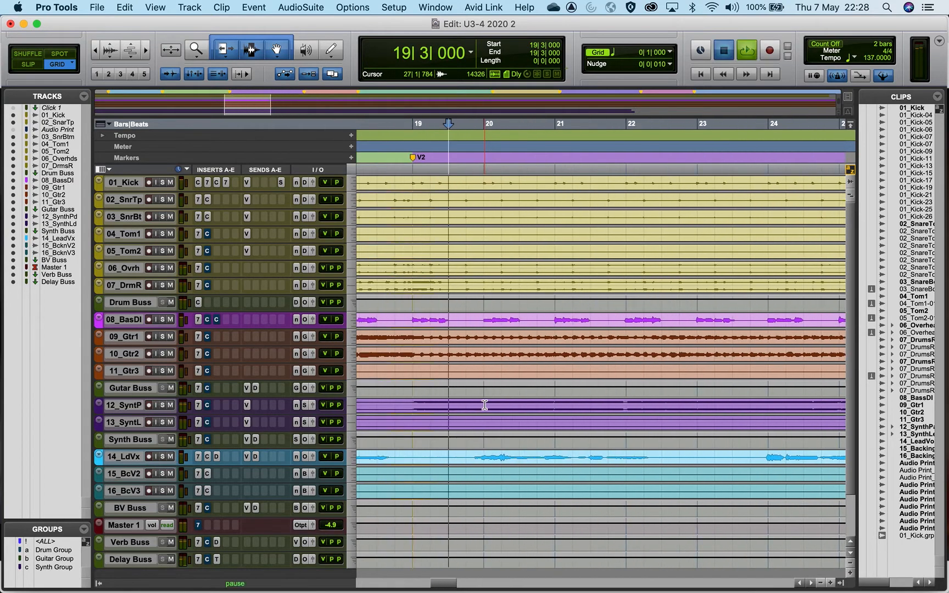
{"action": "key", "text": "space"}
{"action": "left_click", "coordinate": [137, 458]}
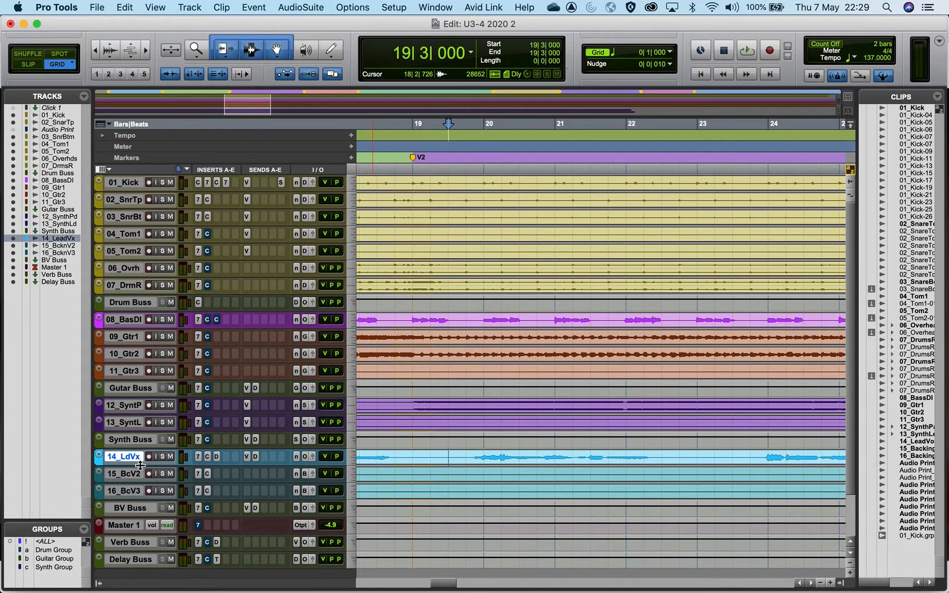
{"action": "left_click_drag", "start_coordinate": [140, 465], "coordinate": [140, 486]}
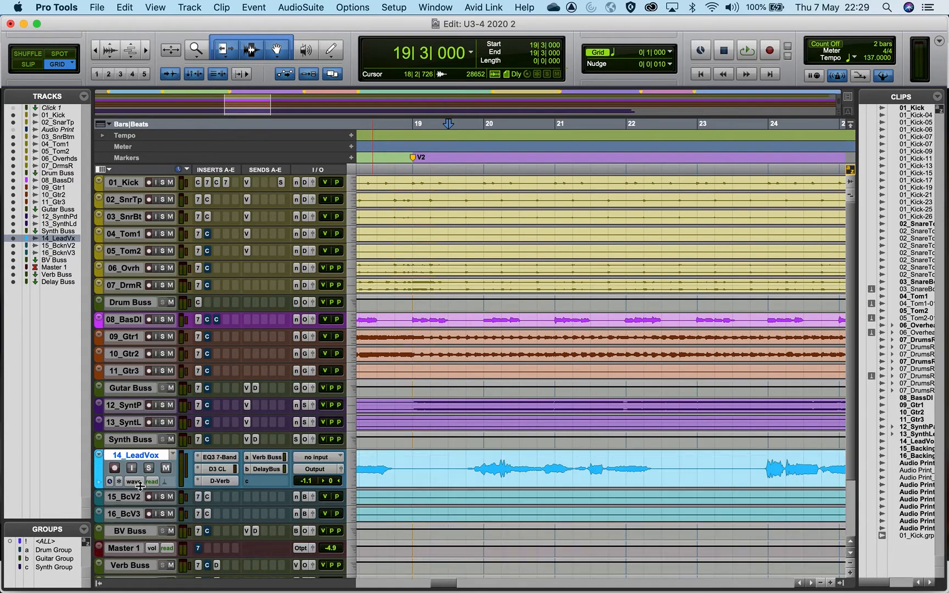
Duplicate the 14_LeadVox track once with all its data, inserted directly after it, and make the duplicate taller.
{"action": "right_click", "coordinate": [137, 456]}
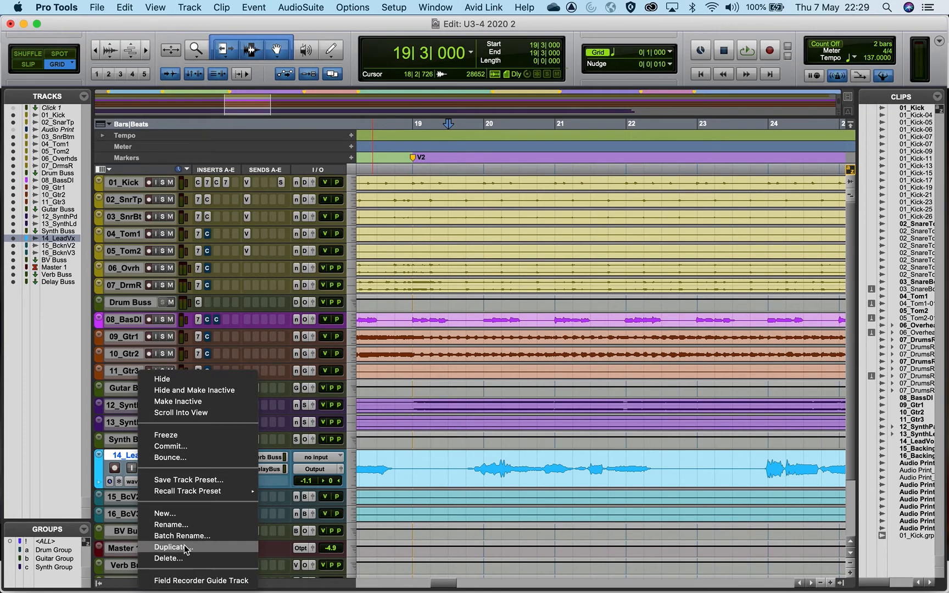
{"action": "left_click", "coordinate": [185, 547]}
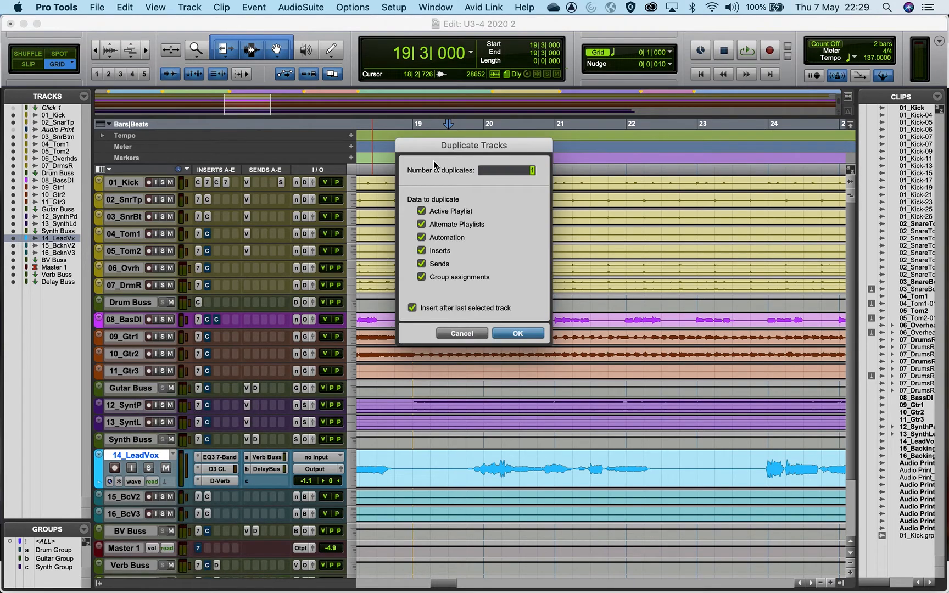
{"action": "left_click", "coordinate": [504, 333]}
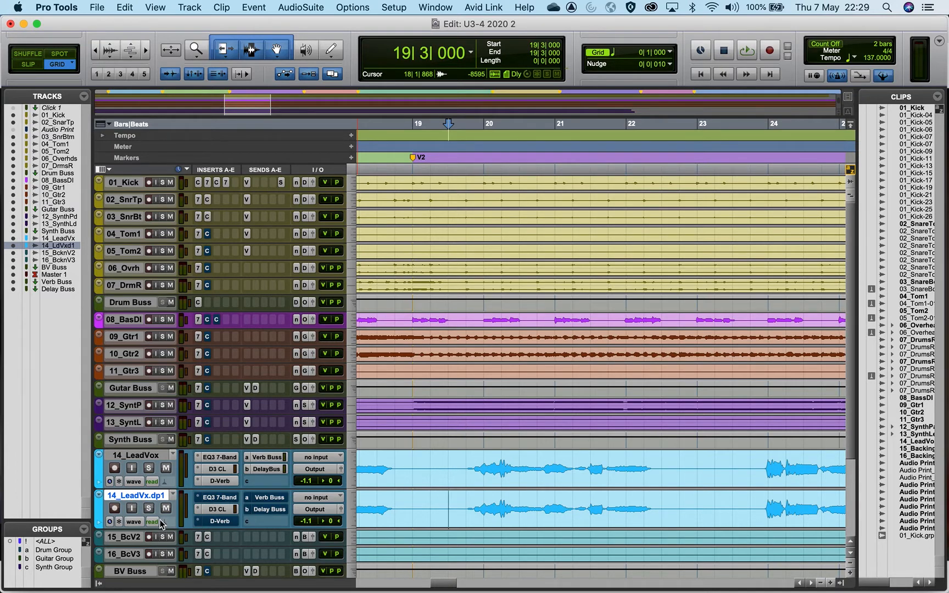
{"action": "left_click_drag", "start_coordinate": [156, 528], "coordinate": [158, 551]}
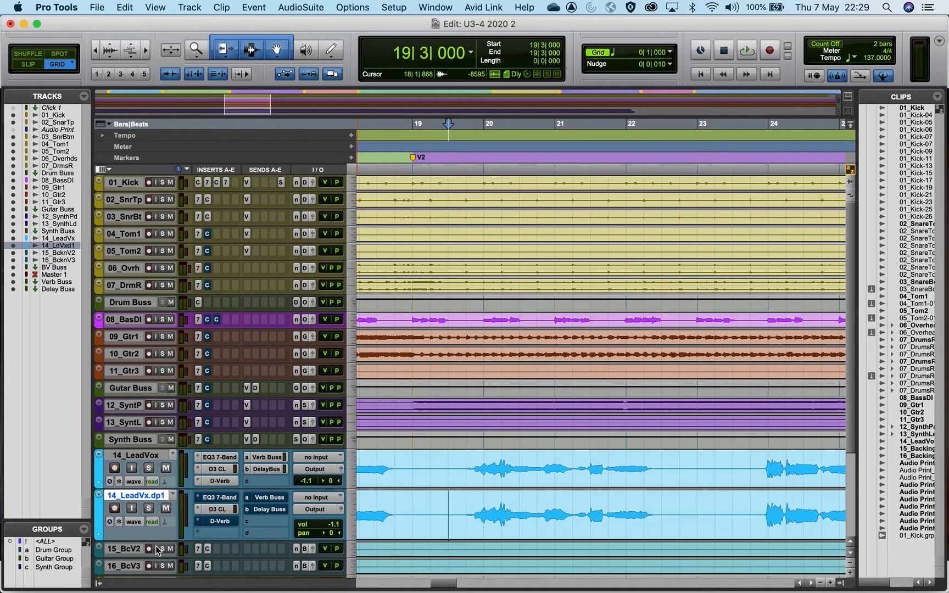
Set the duplicate vocal's compressor to a 25.8:1 ratio and a -27.3 dB threshold with 6.4 dB gain, and close it.
{"action": "left_click", "coordinate": [215, 510]}
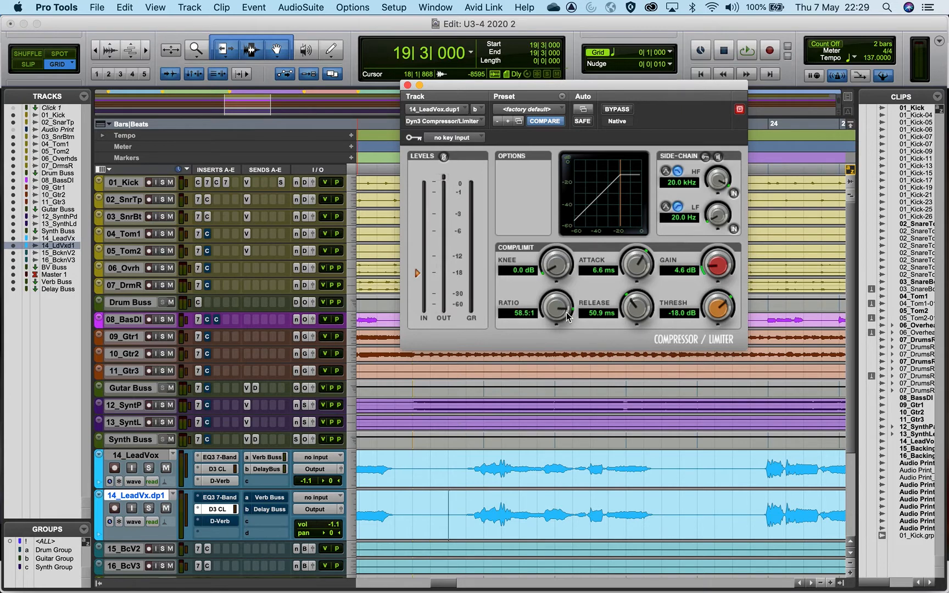
{"action": "left_click_drag", "start_coordinate": [560, 326], "coordinate": [559, 356]}
{"action": "left_click_drag", "start_coordinate": [718, 303], "coordinate": [712, 320]}
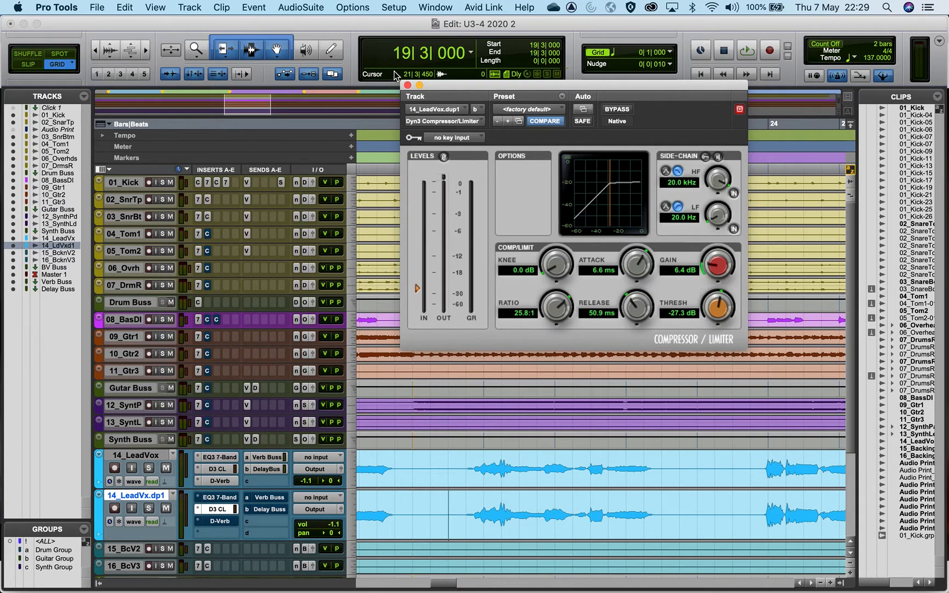
{"action": "left_click", "coordinate": [407, 86]}
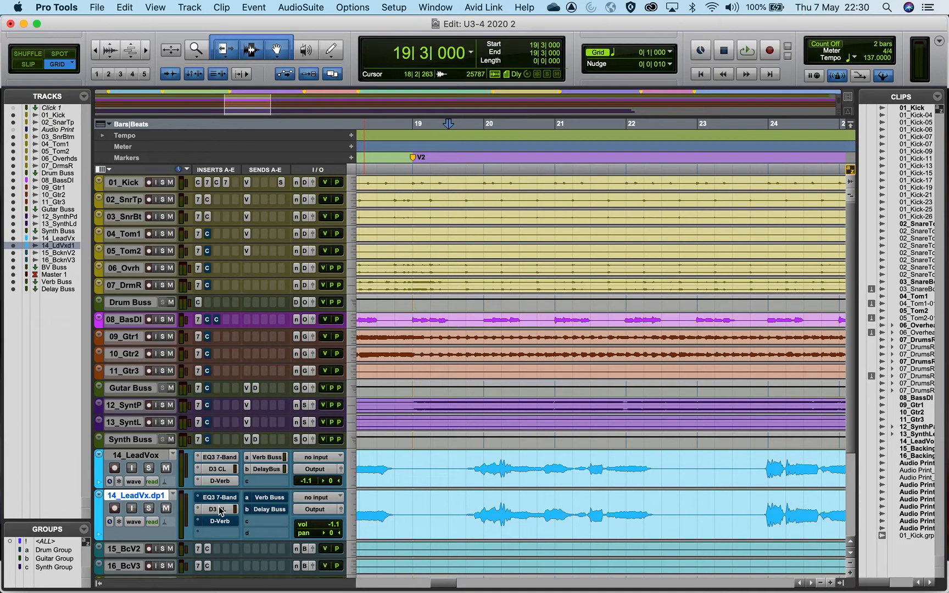
Lower the duplicate vocal's volume to -61.0 dB and play the song with both lead vocal tracks soloed.
{"action": "left_click", "coordinate": [340, 509]}
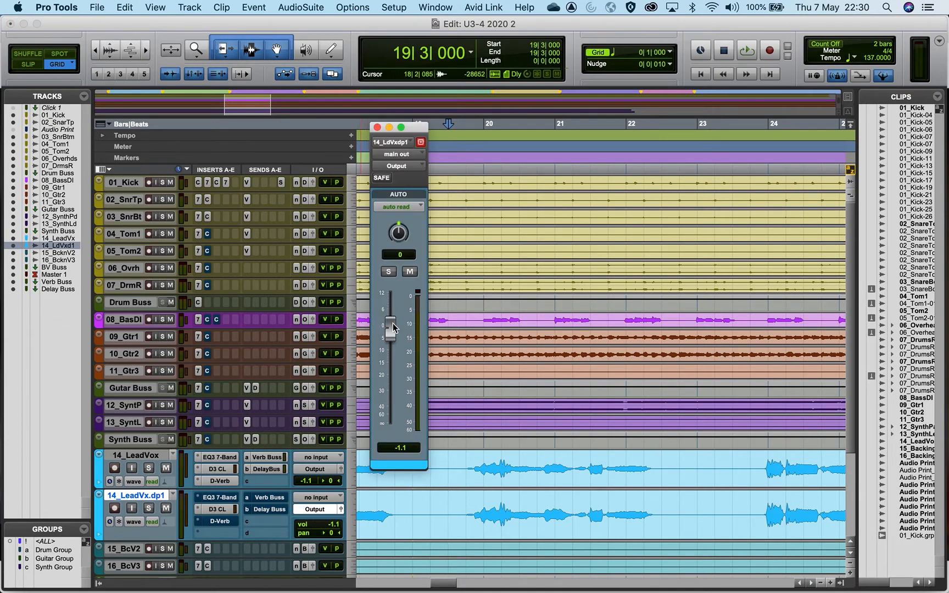
{"action": "left_click_drag", "start_coordinate": [391, 368], "coordinate": [388, 412]}
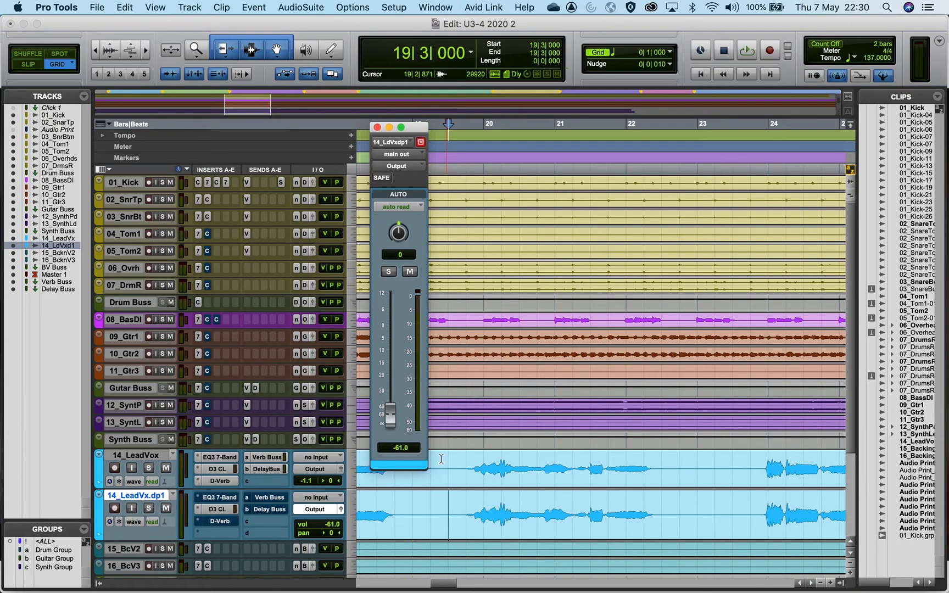
{"action": "left_click", "coordinate": [148, 469]}
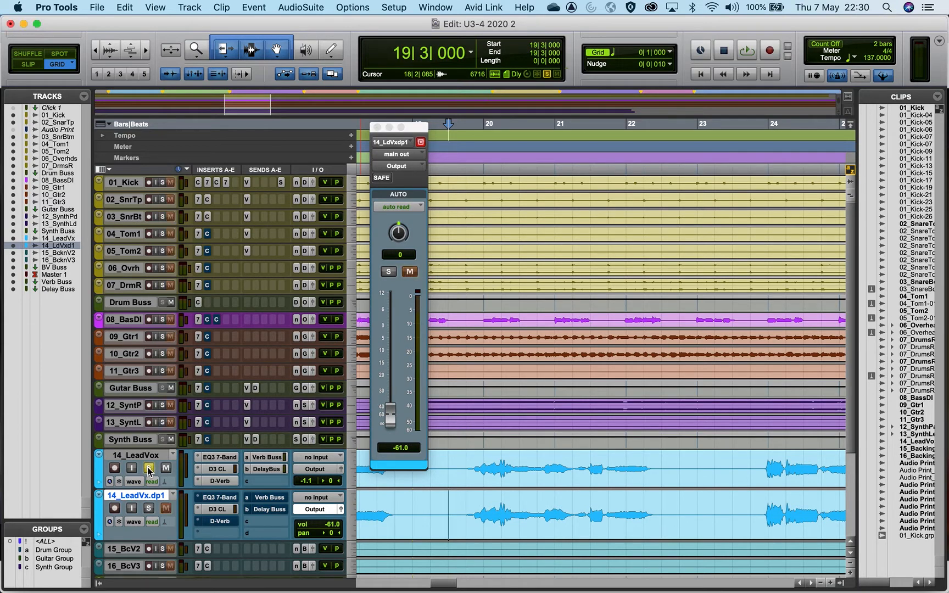
{"action": "left_click", "coordinate": [148, 509]}
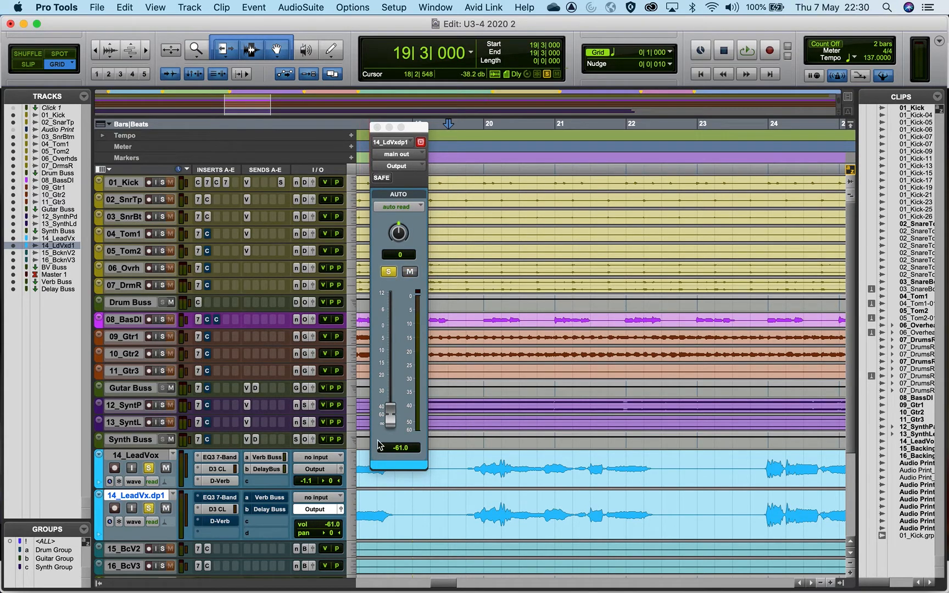
{"action": "key", "text": "space"}
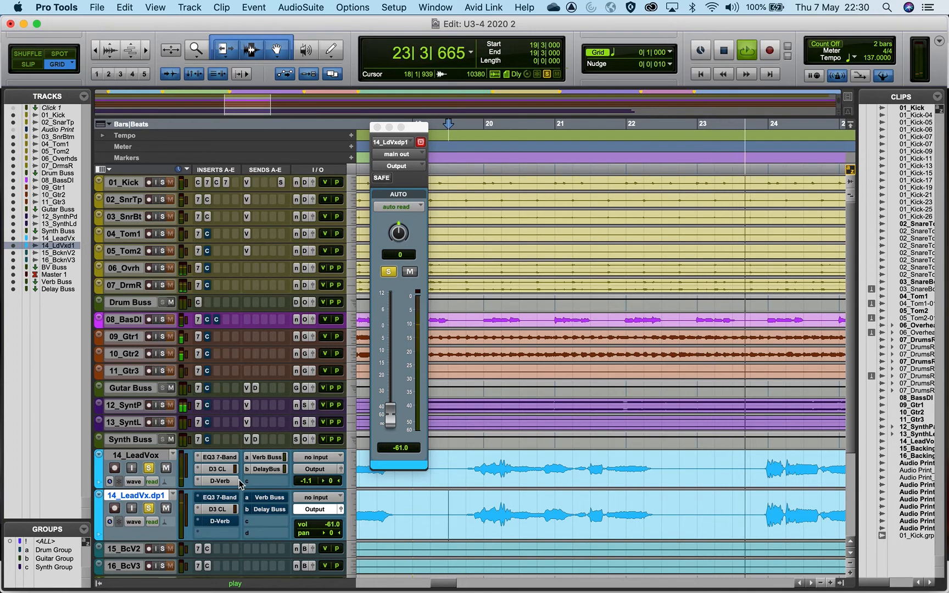
Set the low-frequency band of the 14_LeadVox EQ to 31.0 Hz and -12.0 dB, and close the EQ.
{"action": "left_click", "coordinate": [220, 456]}
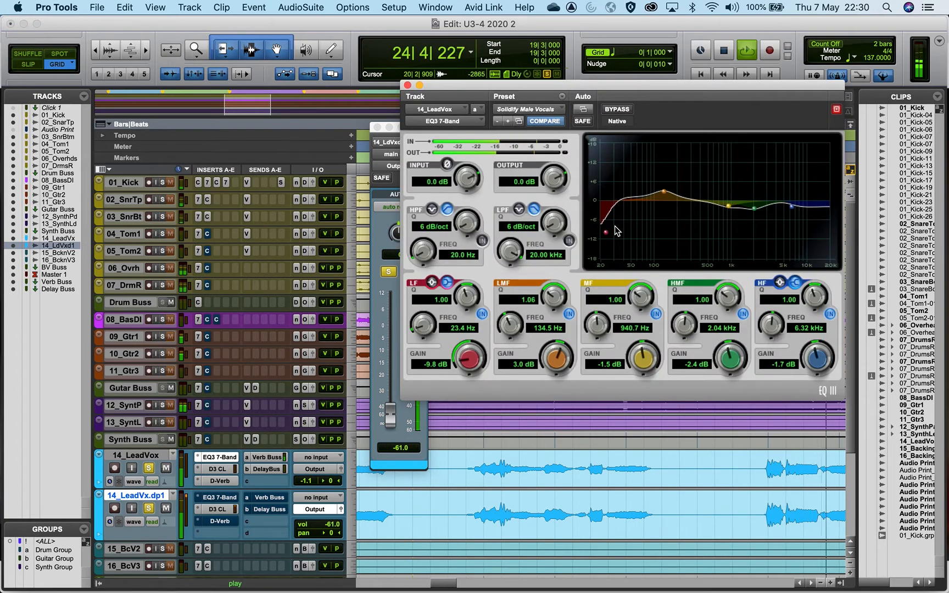
{"action": "left_click_drag", "start_coordinate": [605, 233], "coordinate": [614, 249]}
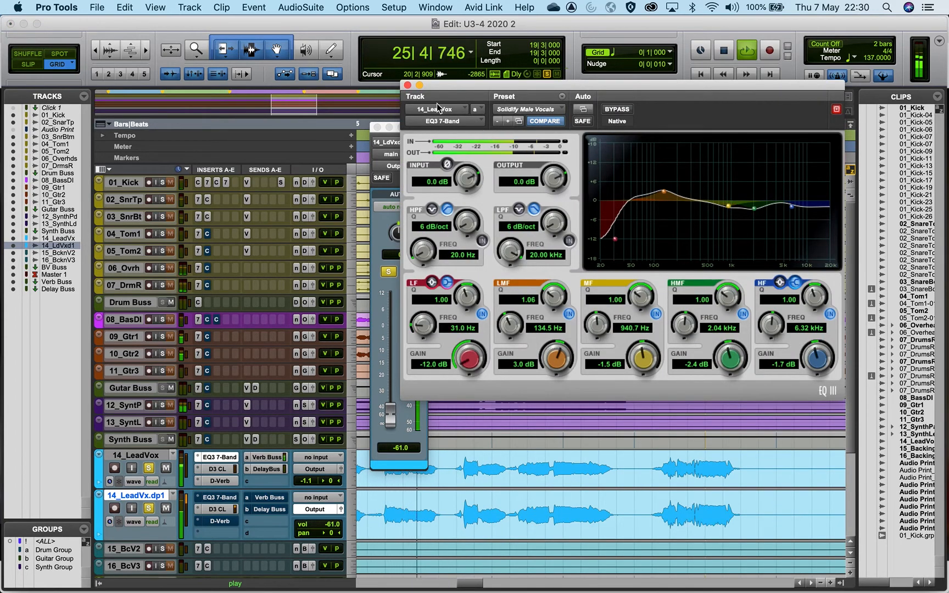
{"action": "left_click", "coordinate": [407, 85]}
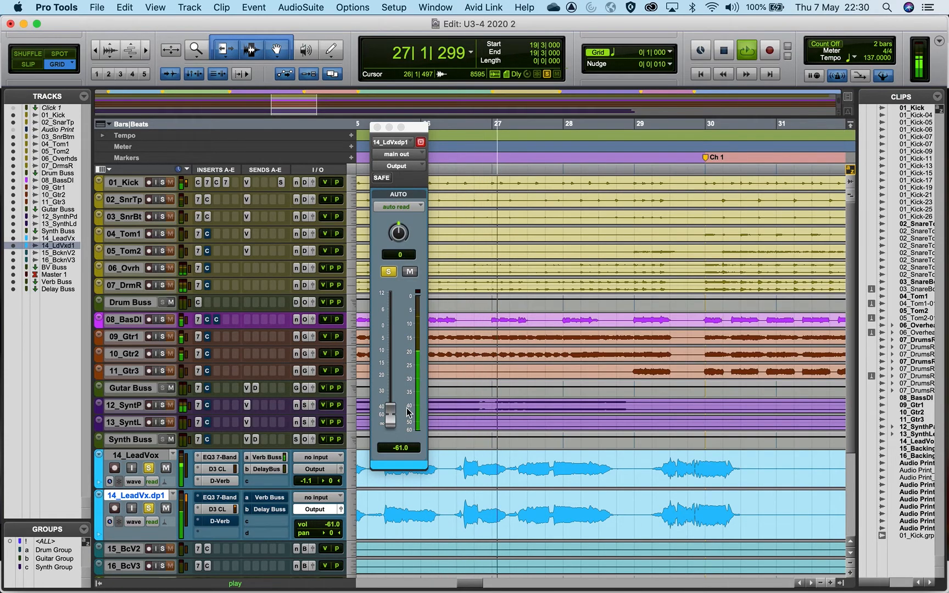
Restart playback and unsolo the duplicate vocal to hear 14_LeadVox alone.
{"action": "key", "text": "space"}
{"action": "key", "text": "space"}
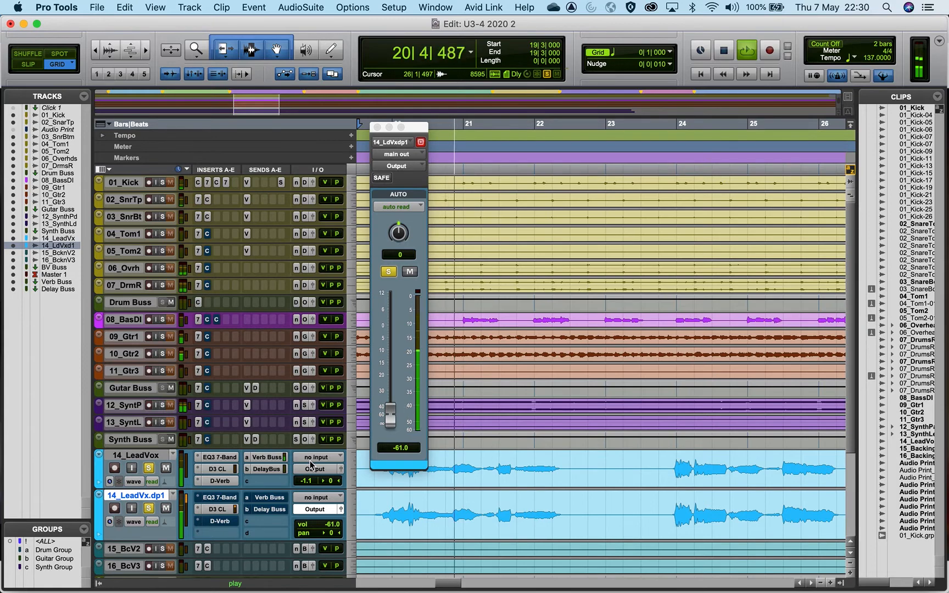
{"action": "left_click", "coordinate": [149, 507]}
{"action": "left_click", "coordinate": [166, 508]}
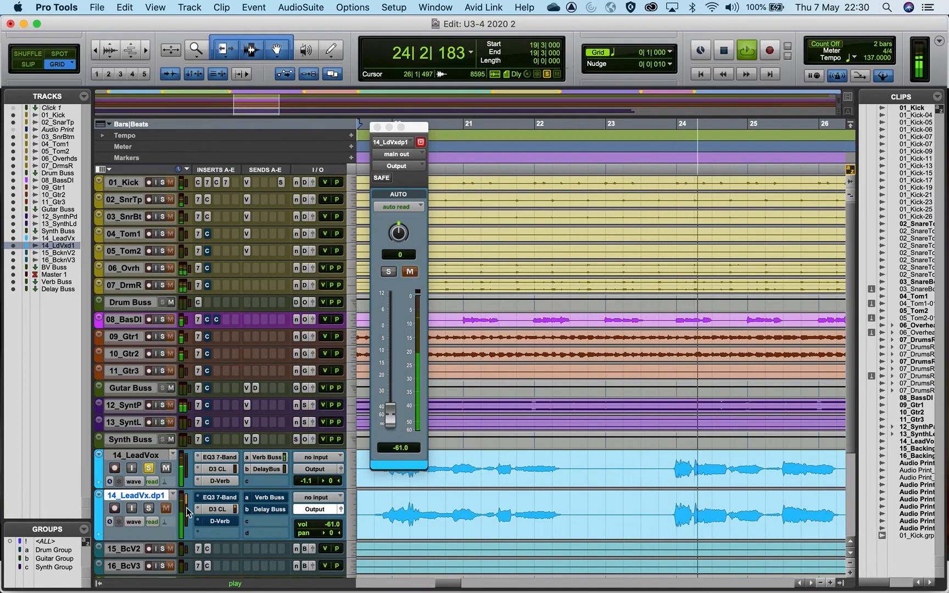
While auditioning, set the 14_LeadVox EQ's LF band to 117.0 Hz and its LMF band to 164.0 Hz, and stop playback.
{"action": "left_click", "coordinate": [220, 458]}
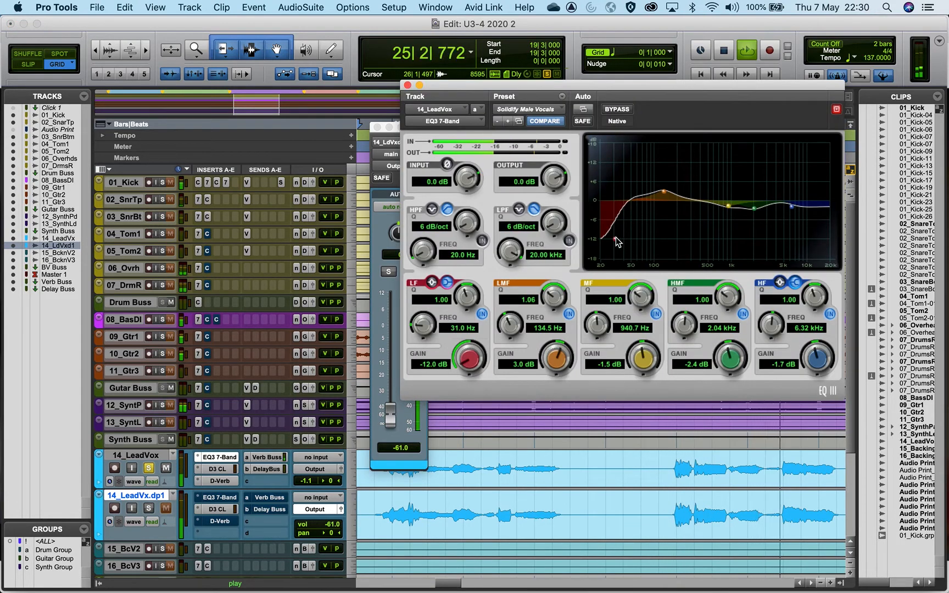
{"action": "left_click_drag", "start_coordinate": [630, 250], "coordinate": [640, 248]}
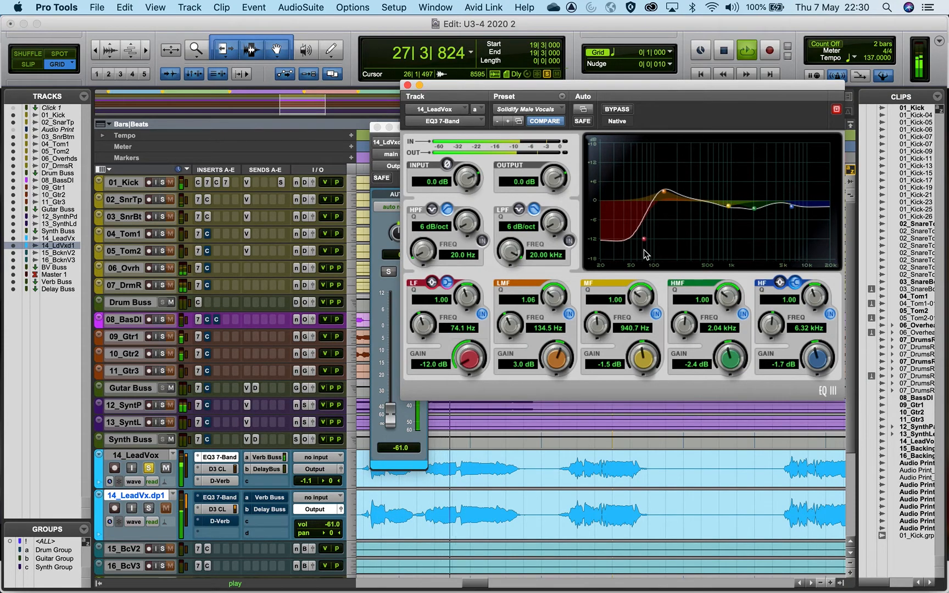
{"action": "key", "text": "space"}
{"action": "key", "text": "space"}
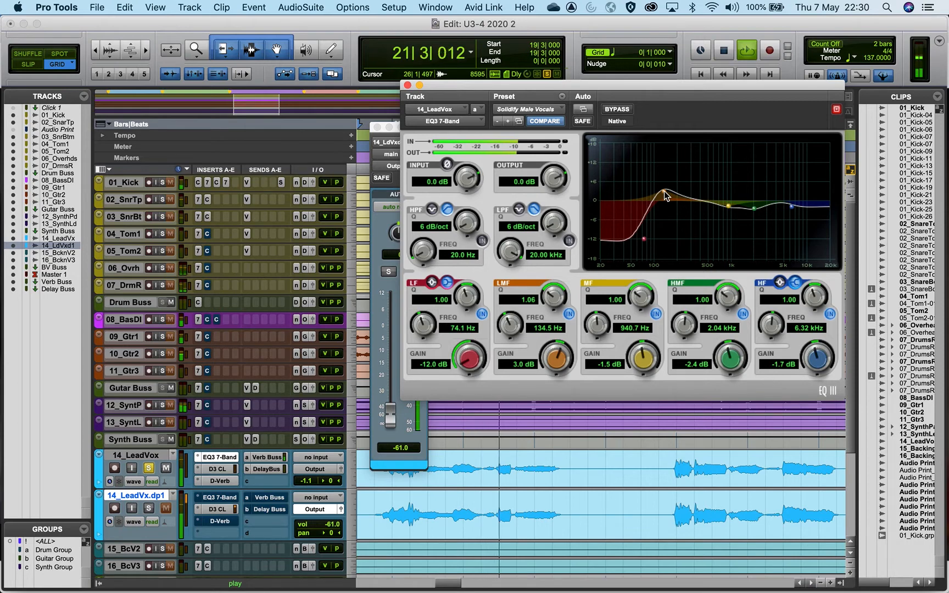
{"action": "left_click_drag", "start_coordinate": [665, 191], "coordinate": [670, 191]}
{"action": "left_click_drag", "start_coordinate": [645, 239], "coordinate": [658, 254]}
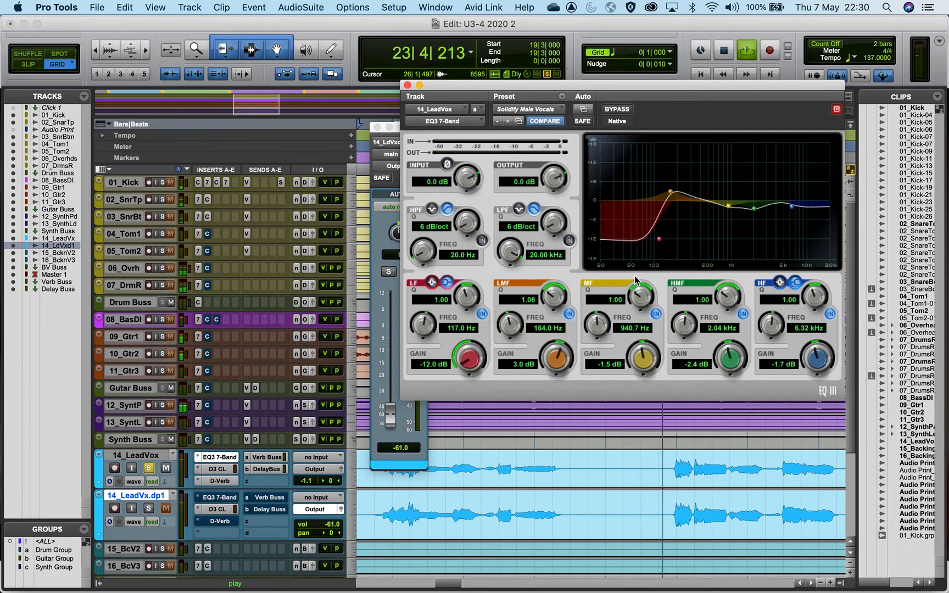
{"action": "key", "text": "space"}
{"action": "key", "text": "space"}
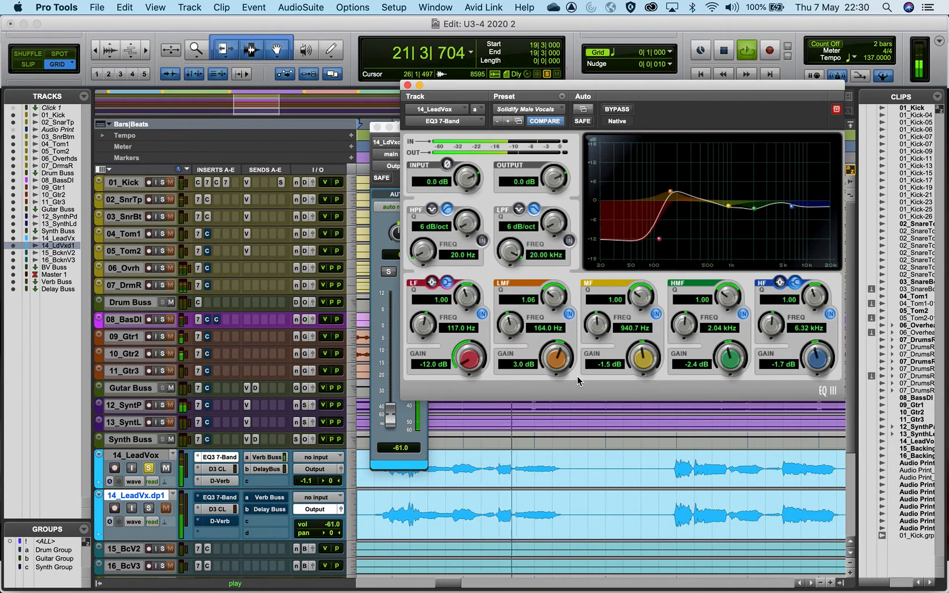
{"action": "key", "text": "space"}
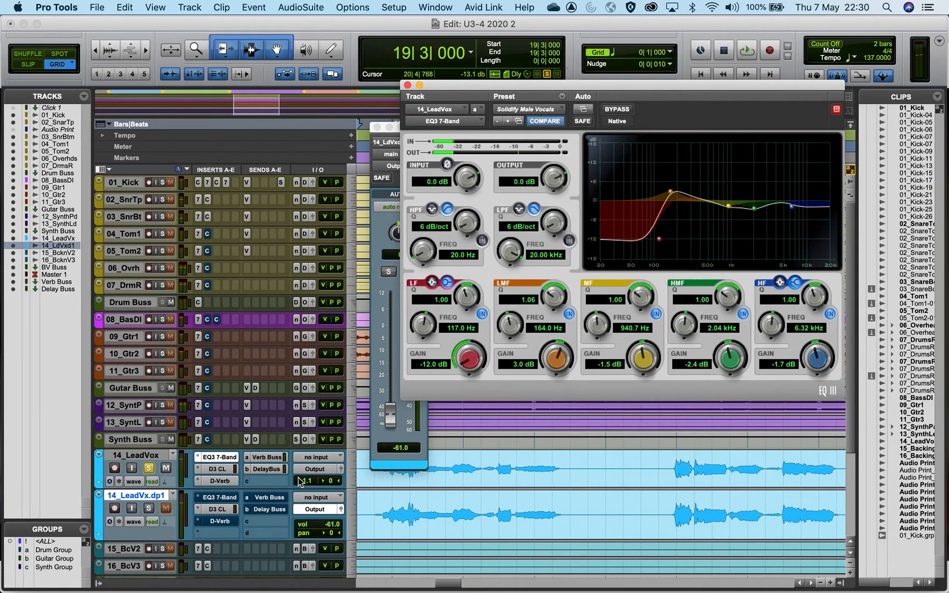
Solo the duplicate vocal again and play it back together with 14_LeadVox.
{"action": "left_click", "coordinate": [148, 508]}
{"action": "key", "text": "space"}
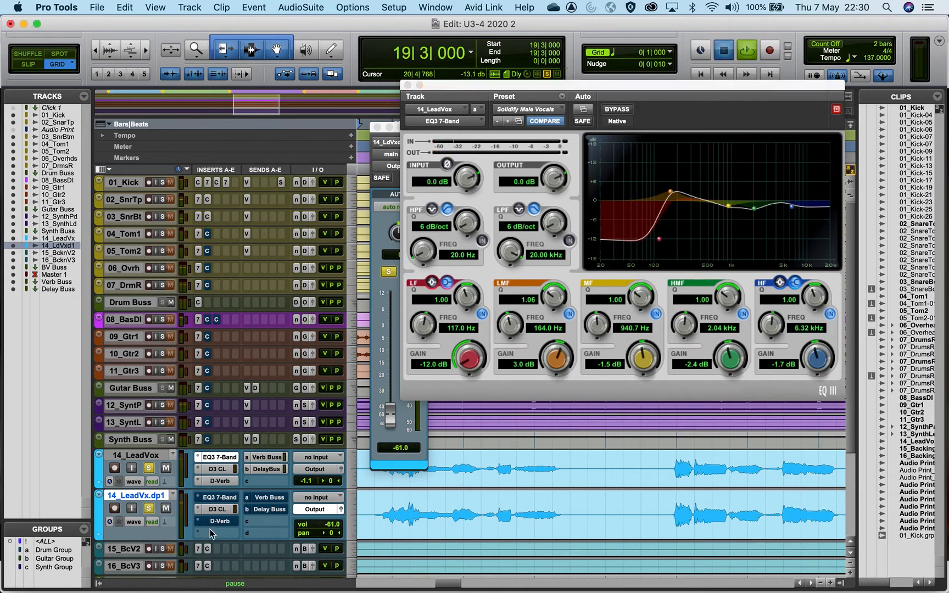
{"action": "key", "text": "space"}
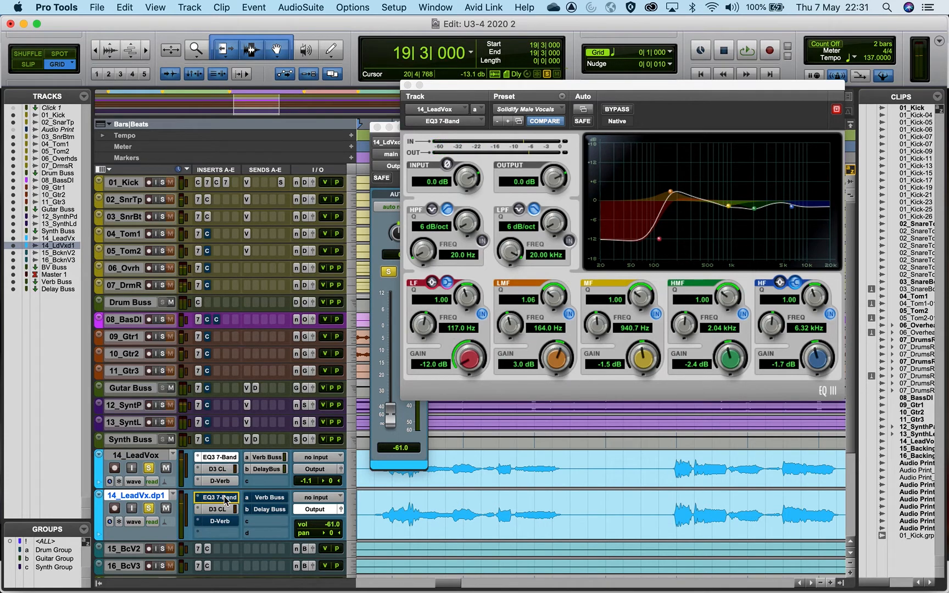
{"action": "key", "text": "space"}
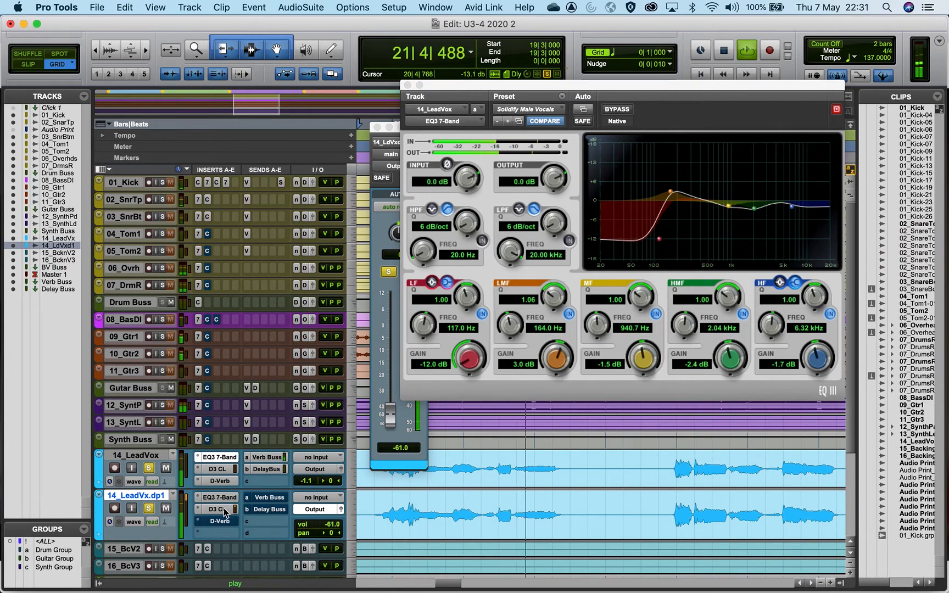
Balance the two vocals during playback, setting the duplicate's volume to -15.0 dB and 14_LeadVox to -4.6 dB.
{"action": "left_click", "coordinate": [341, 509]}
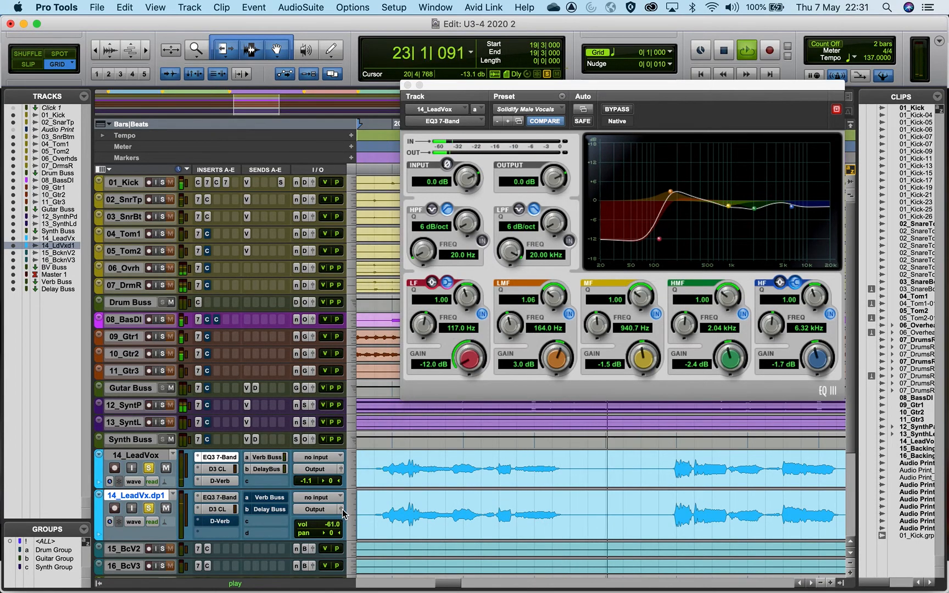
{"action": "left_click", "coordinate": [342, 509]}
{"action": "left_click_drag", "start_coordinate": [390, 416], "coordinate": [395, 359]}
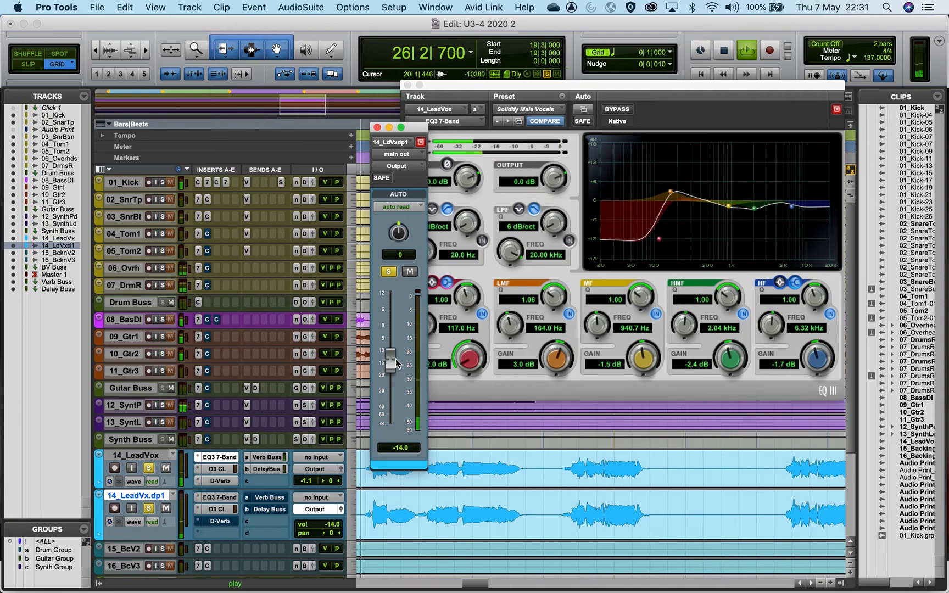
{"action": "left_click", "coordinate": [341, 469]}
{"action": "left_click_drag", "start_coordinate": [393, 336], "coordinate": [393, 344]}
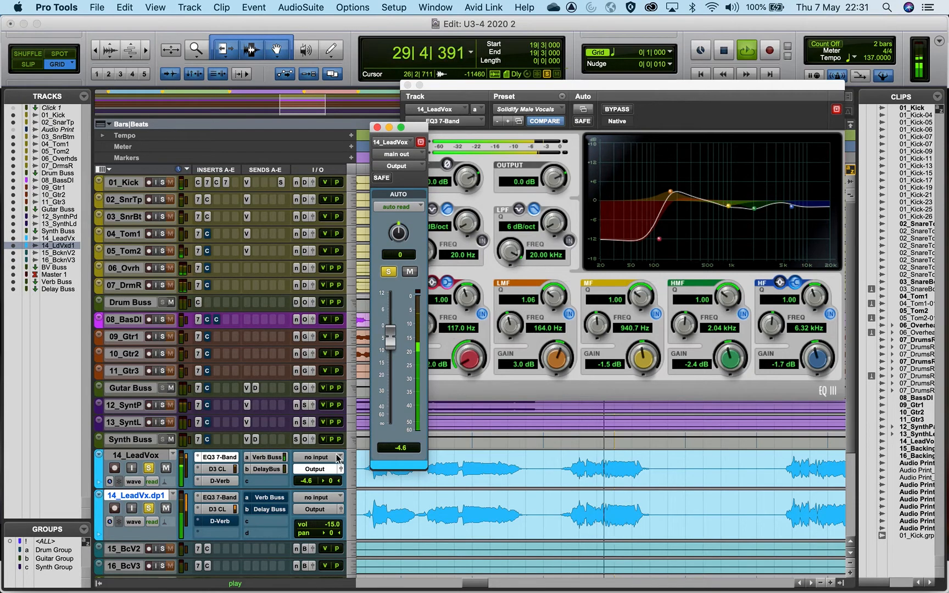
{"action": "left_click", "coordinate": [343, 507]}
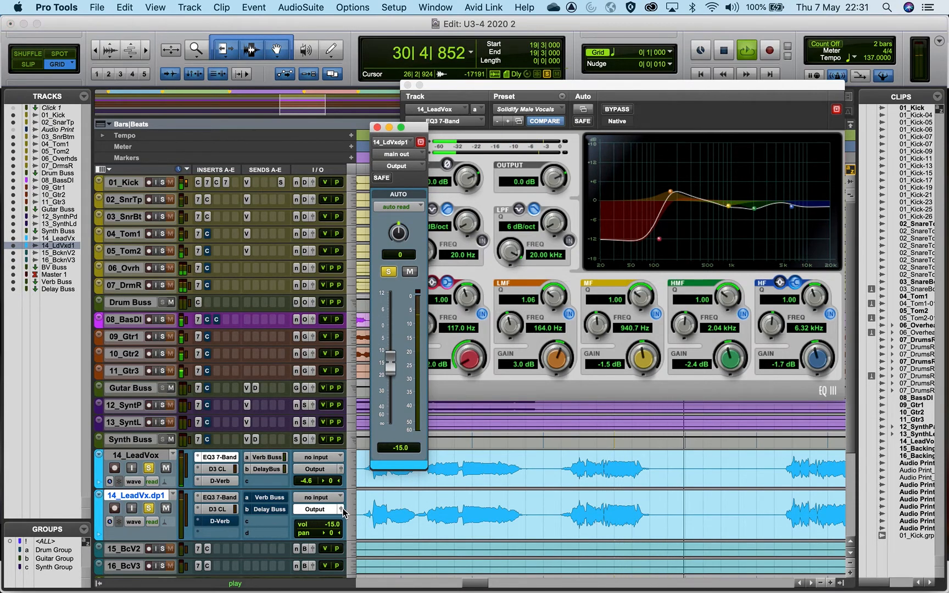
Restart playback and unsolo the duplicate vocal to compare the blend with the original vocal alone.
{"action": "key", "text": "space"}
{"action": "key", "text": "space"}
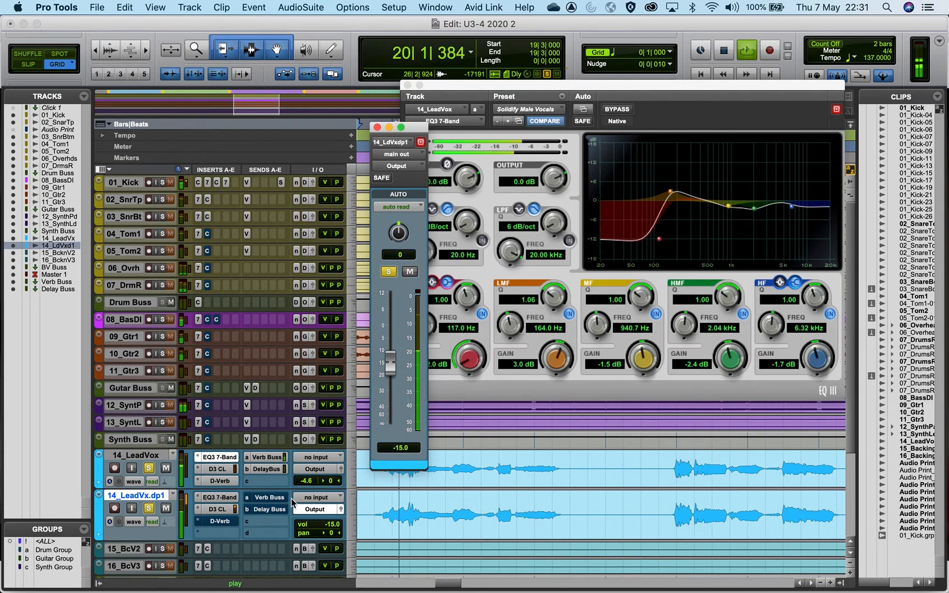
{"action": "left_click", "coordinate": [149, 508]}
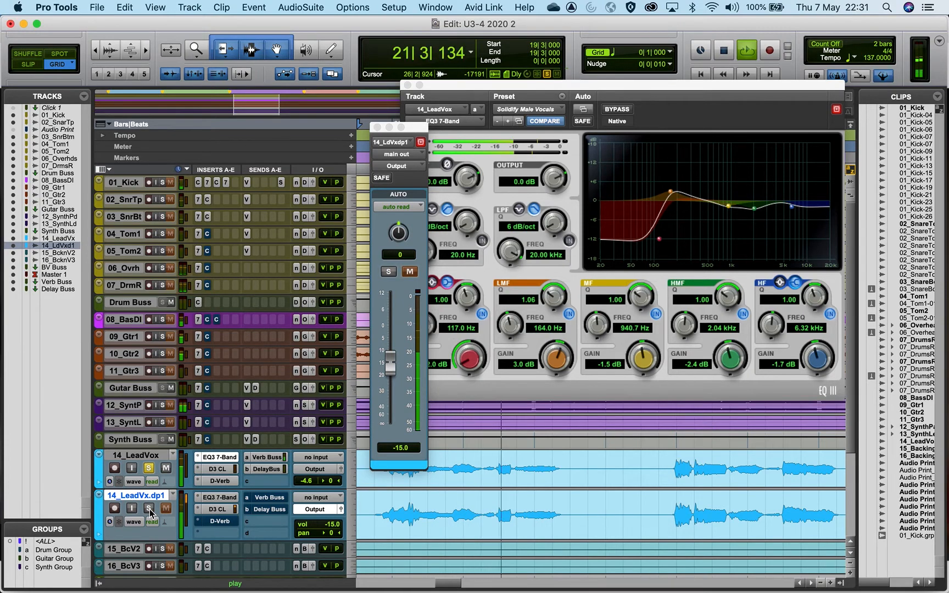
Toggle the duplicate vocal's solo and restart playback to compare the blend with 14_LeadVox alone.
{"action": "left_click", "coordinate": [148, 508]}
{"action": "key", "text": "space"}
{"action": "key", "text": "space"}
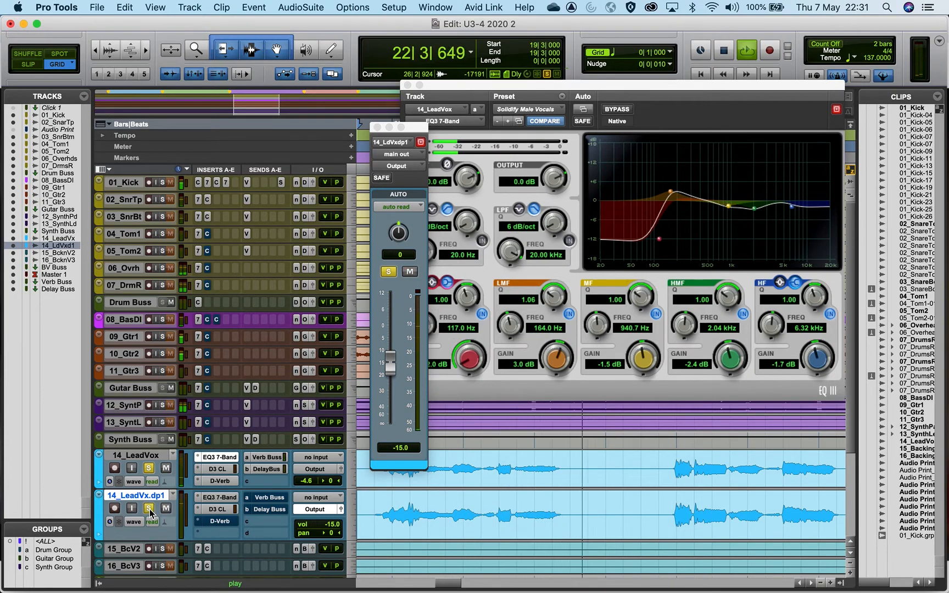
{"action": "key", "text": "space"}
{"action": "key", "text": "space"}
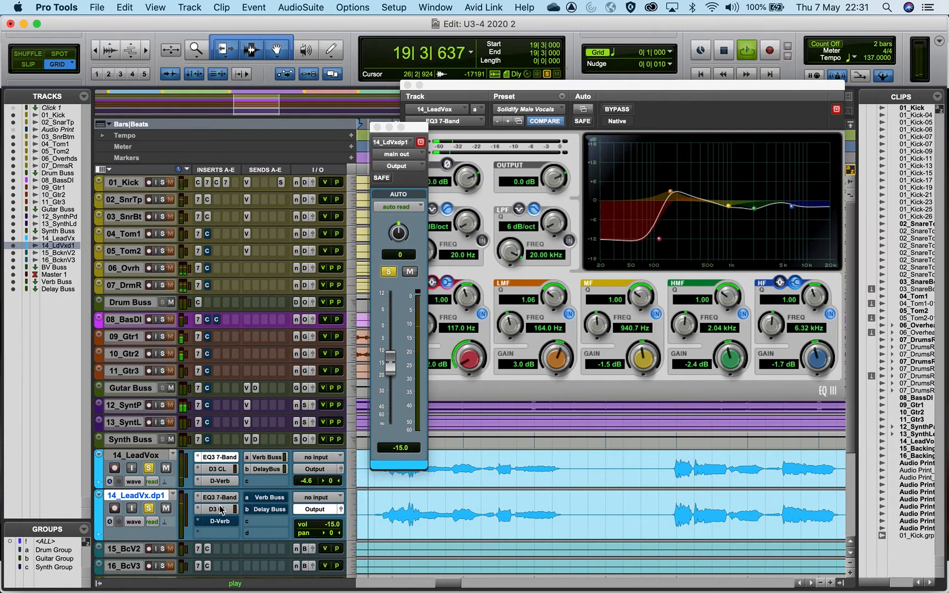
{"action": "left_click", "coordinate": [149, 509]}
{"action": "key", "text": "space"}
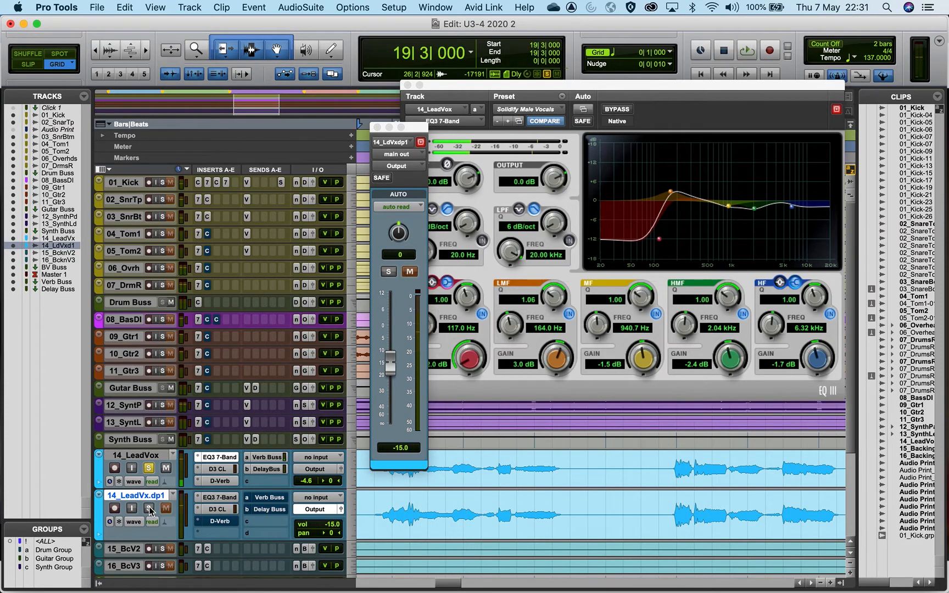
{"action": "key", "text": "space"}
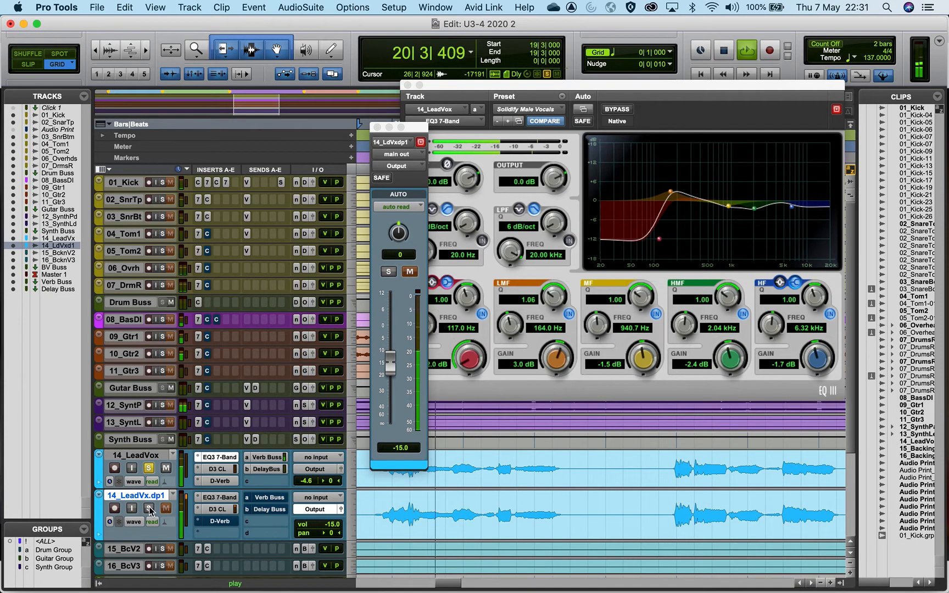
Clear the solos on 14_LeadVox and its duplicate and play both vocals within the full mix.
{"action": "left_click", "coordinate": [148, 508]}
{"action": "key", "text": "space"}
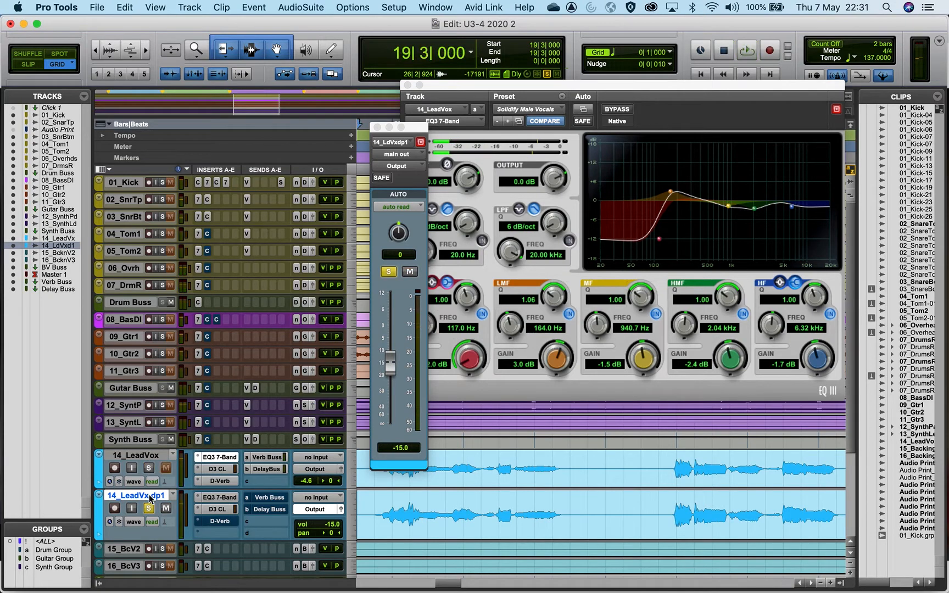
{"action": "left_click", "coordinate": [149, 509]}
{"action": "key", "text": "space"}
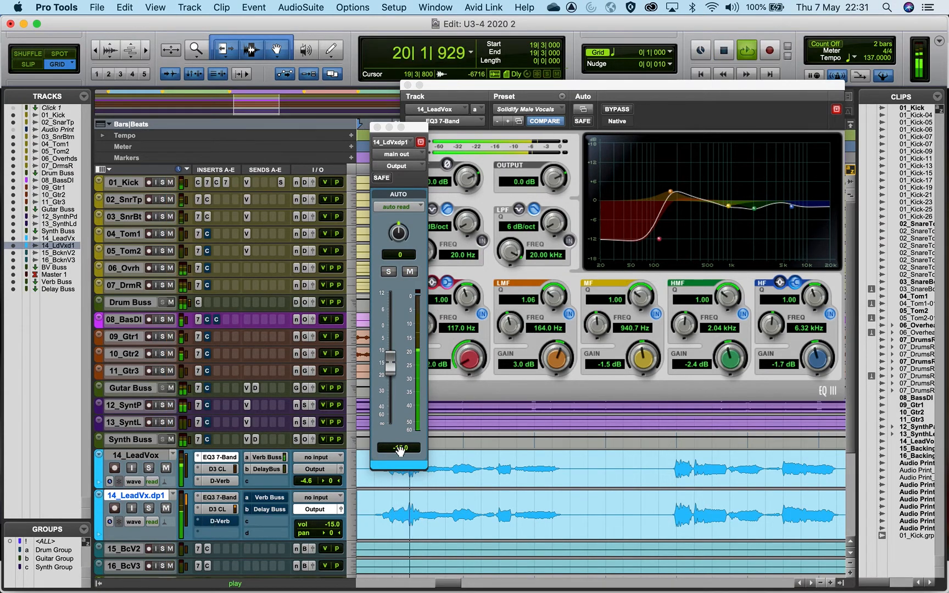
Raise the duplicate vocal's volume to -6.8 dB, and mute and unmute it during playback to hear its contribution.
{"action": "left_click_drag", "start_coordinate": [388, 366], "coordinate": [389, 349]}
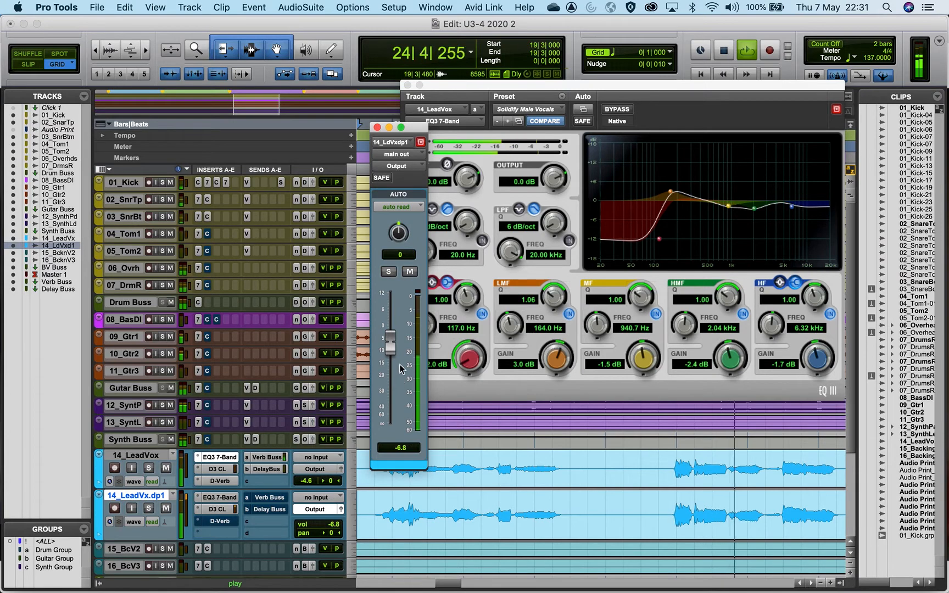
{"action": "left_click", "coordinate": [410, 272]}
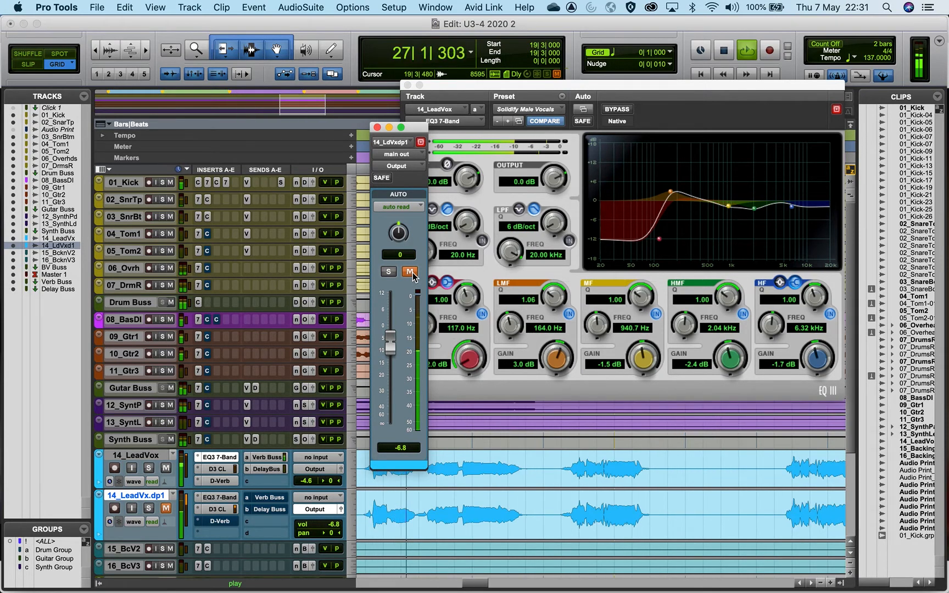
{"action": "left_click", "coordinate": [411, 272]}
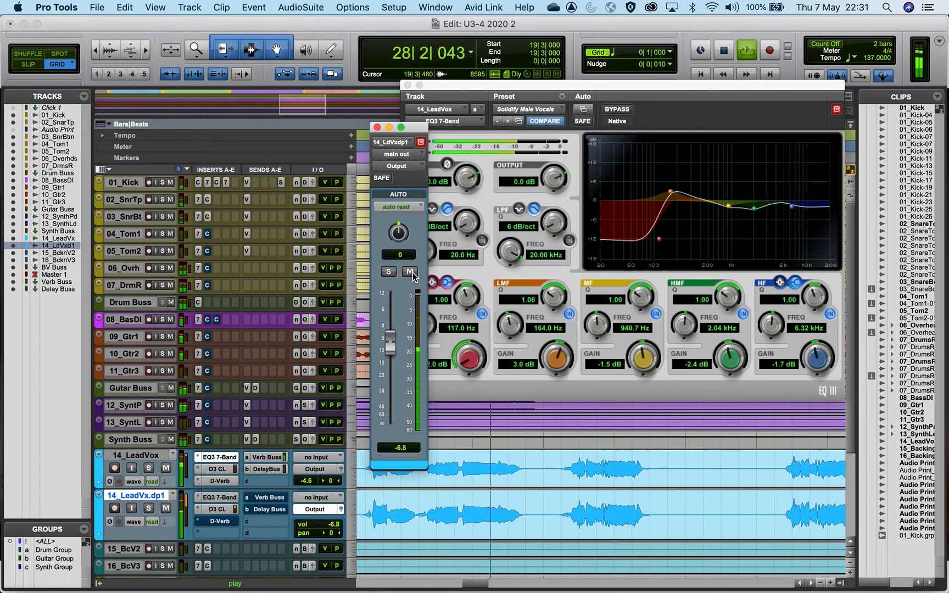
Set 14_LeadVox's volume to -3.6 dB and close its output window.
{"action": "left_click", "coordinate": [338, 470]}
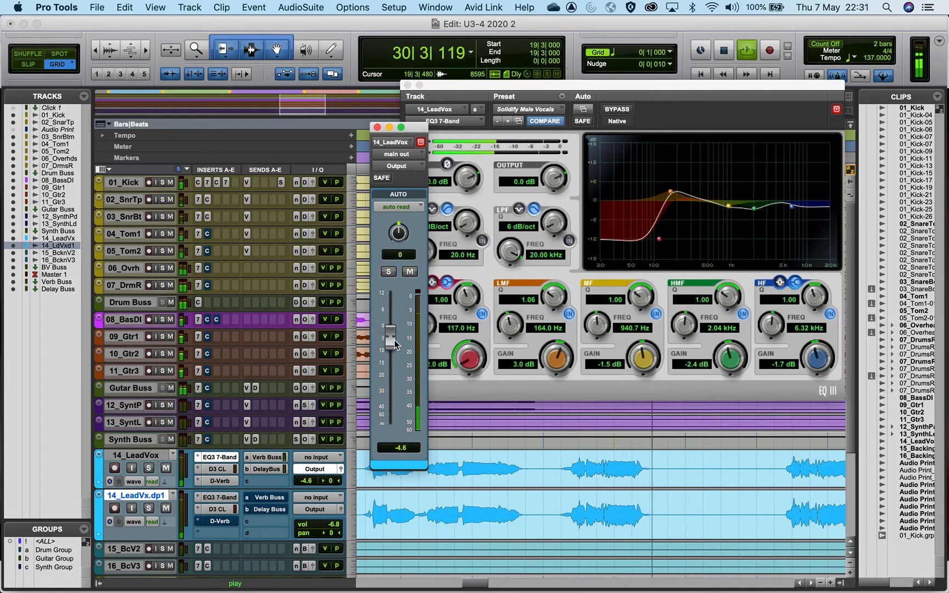
{"action": "left_click_drag", "start_coordinate": [395, 341], "coordinate": [394, 336]}
{"action": "left_click", "coordinate": [378, 128]}
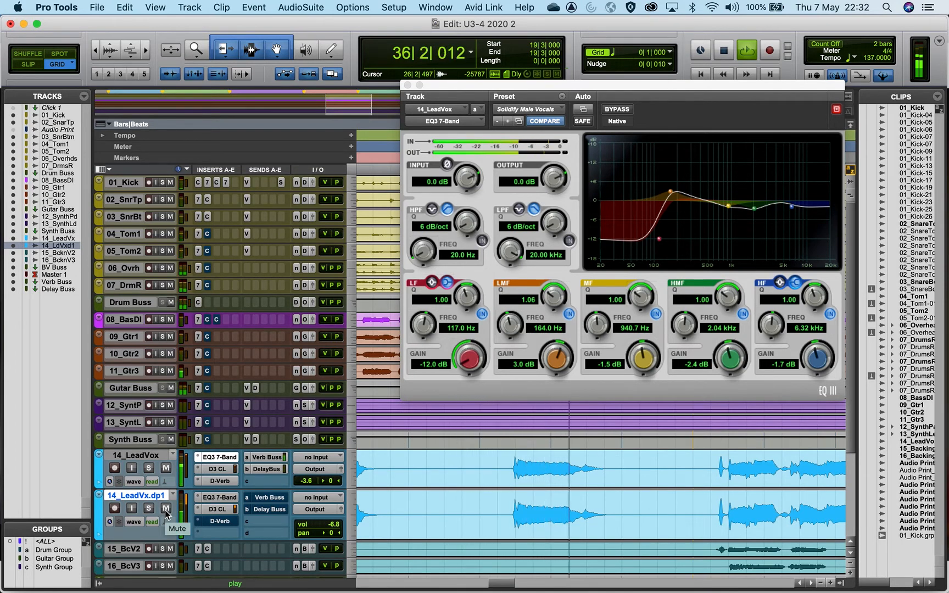
Replay the mix from bar 35 with the duplicate vocal muted and unmuted, stop playback, and close the vocal EQ.
{"action": "key", "text": "space"}
{"action": "left_click", "coordinate": [504, 467]}
{"action": "key", "text": "space"}
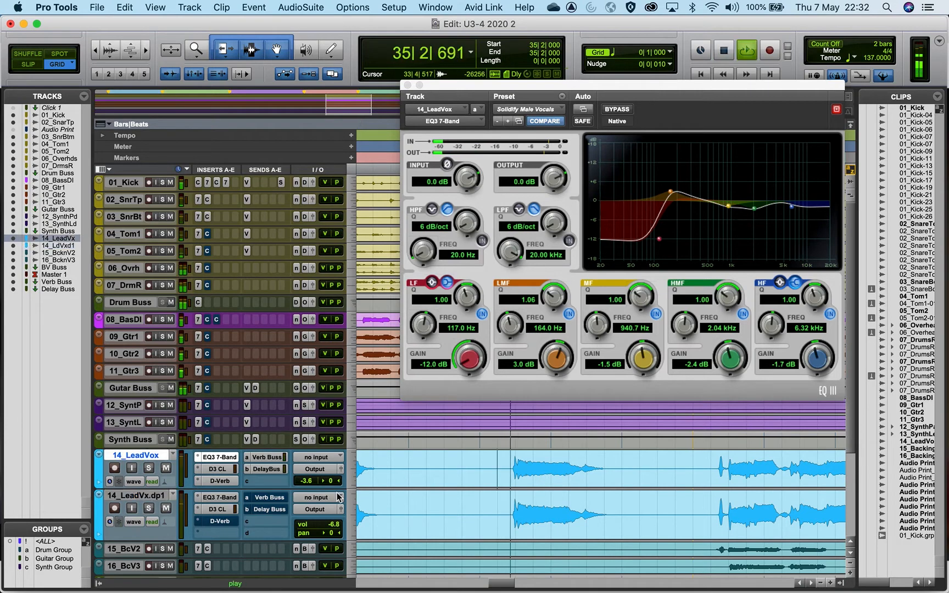
{"action": "key", "text": "space"}
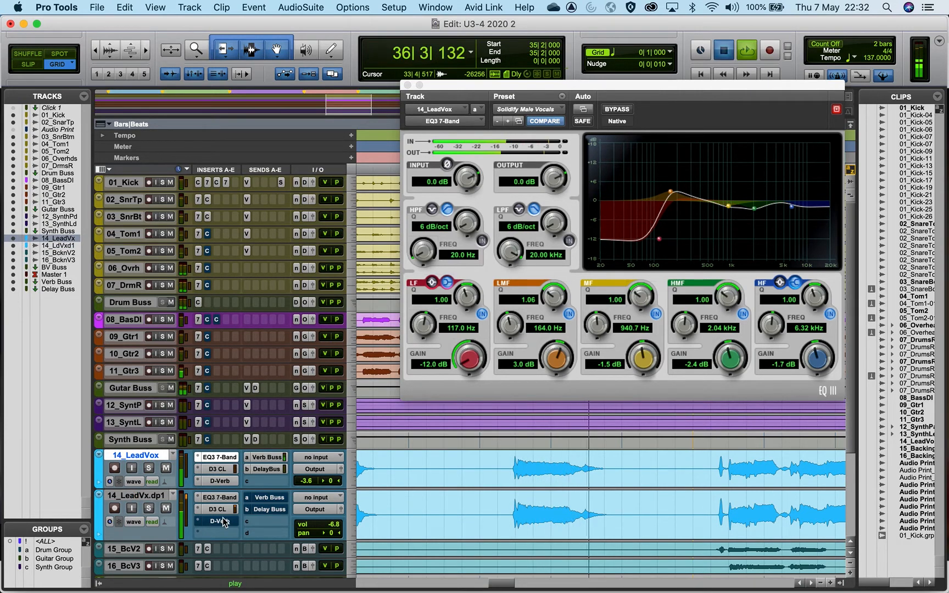
{"action": "key", "text": "space"}
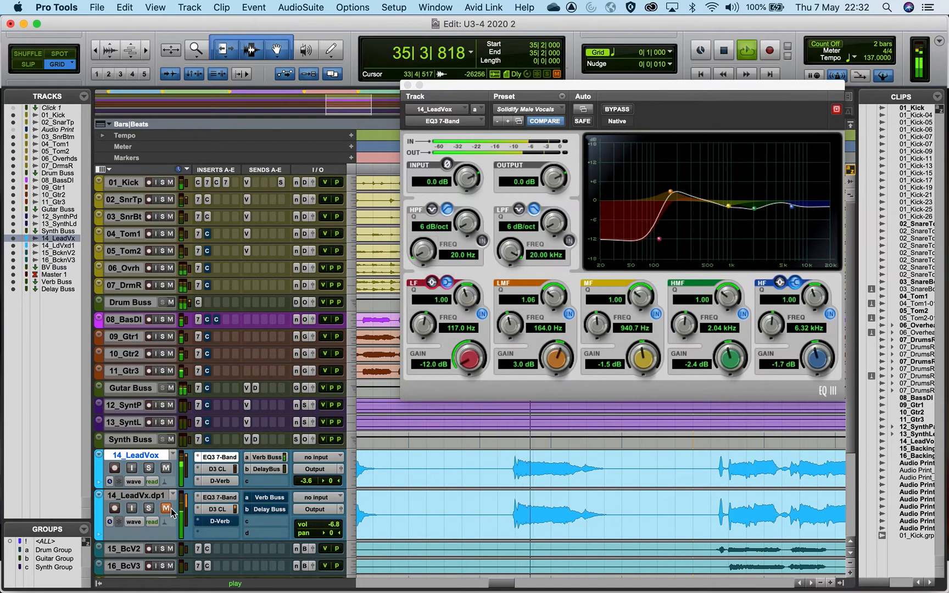
{"action": "key", "text": "space"}
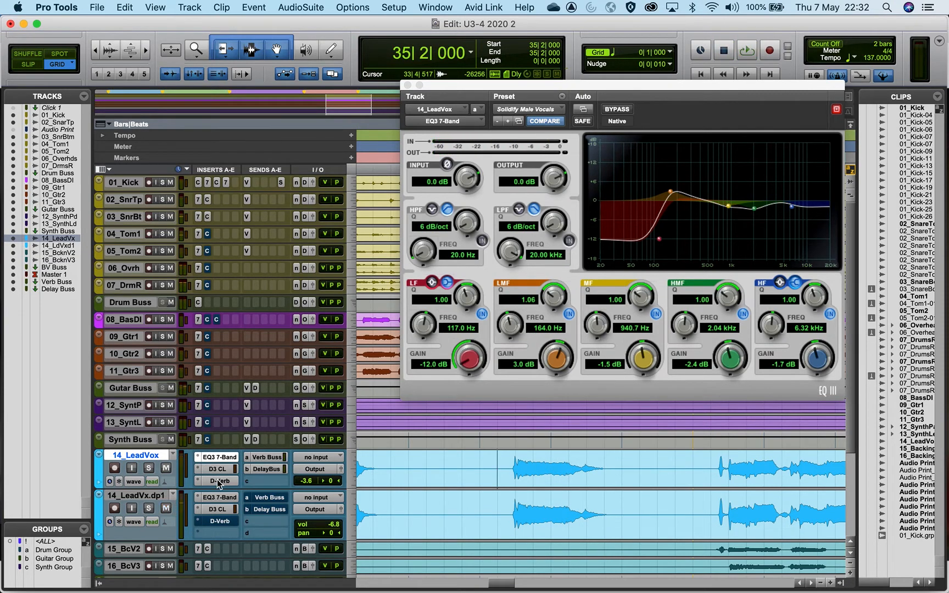
{"action": "scroll", "coordinate": [218, 483], "scroll_direction": "left", "scroll_amount": 1}
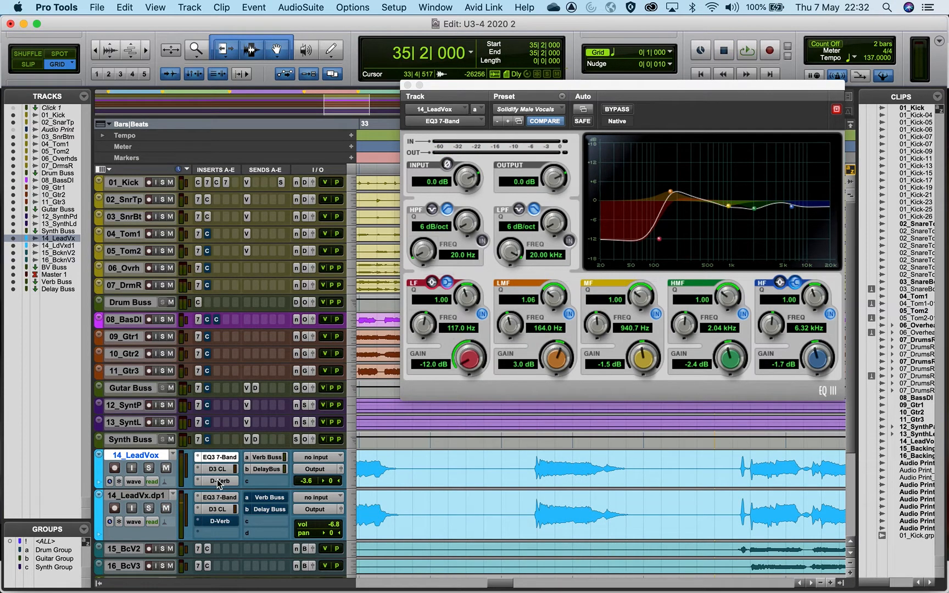
{"action": "left_click", "coordinate": [407, 86]}
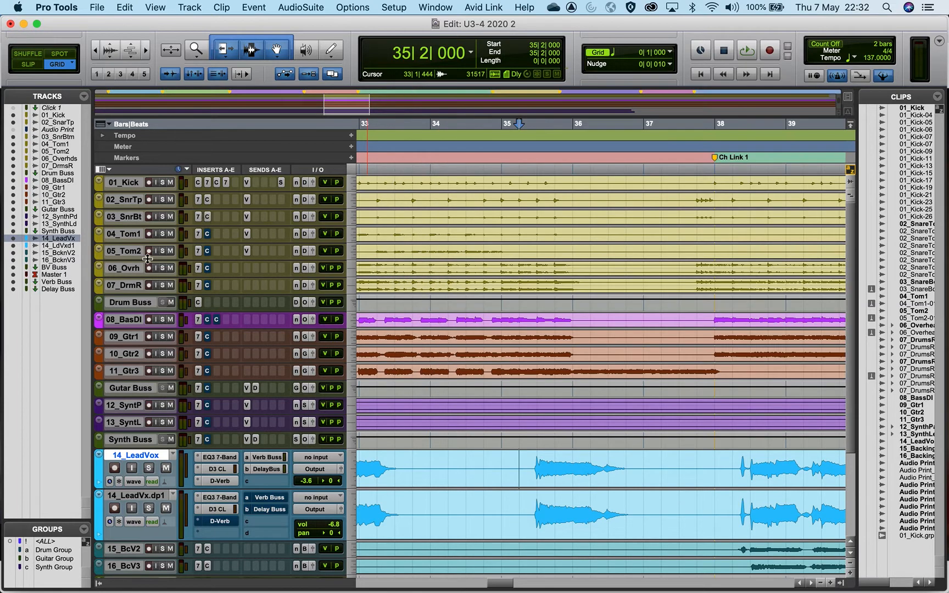
Create a send on the Drum Buss to a new stereo aux input track named Drum Comp, placed next to it.
{"action": "left_click", "coordinate": [131, 302]}
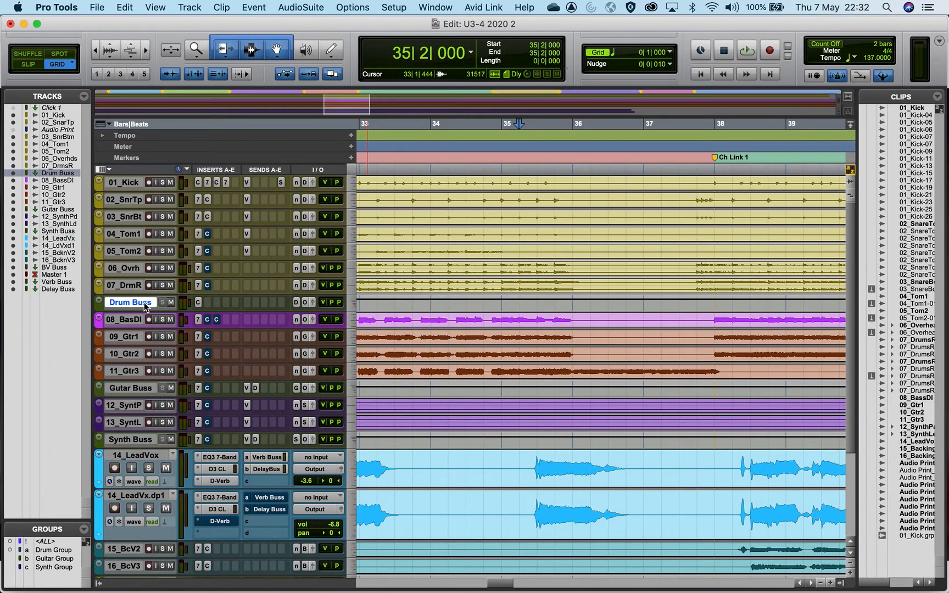
{"action": "left_click", "coordinate": [248, 303]}
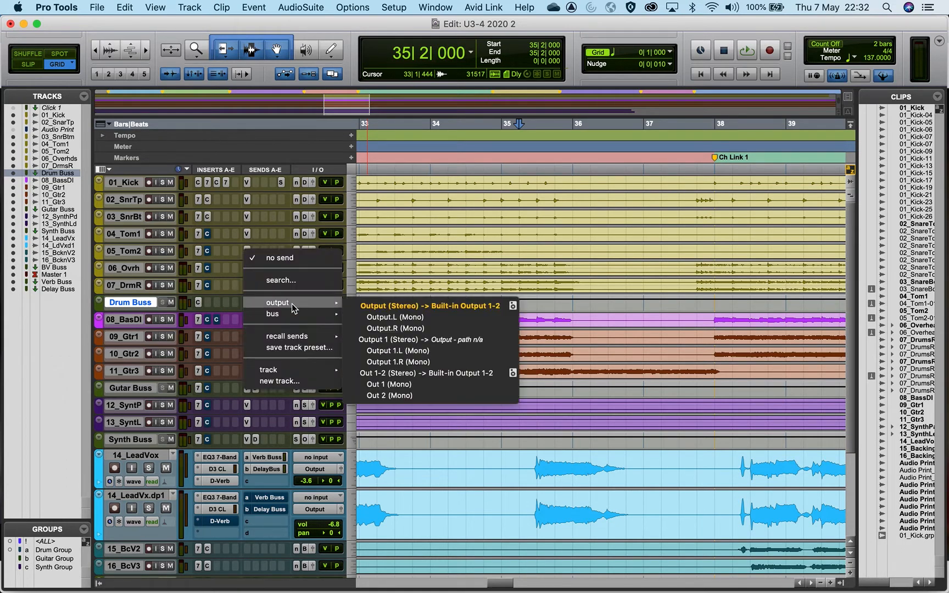
{"action": "left_click", "coordinate": [288, 380]}
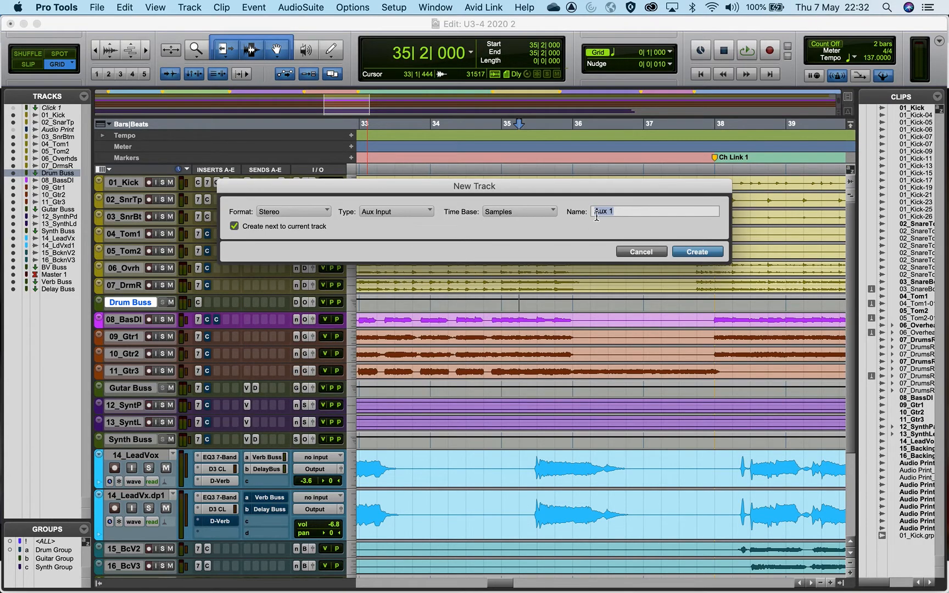
{"action": "type", "text": "Drum Comp"}
{"action": "left_click", "coordinate": [684, 253]}
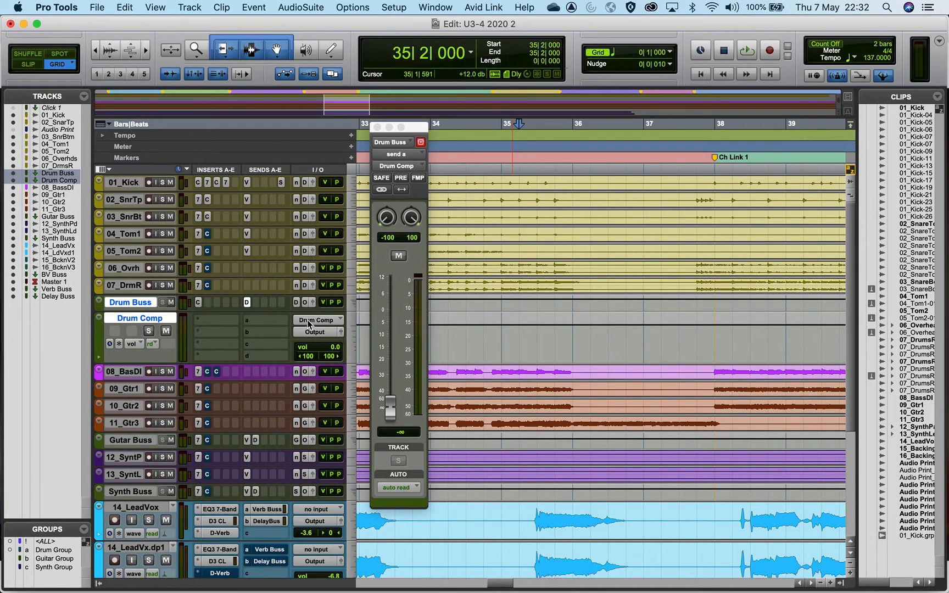
{"action": "left_click", "coordinate": [247, 303]}
{"action": "left_click", "coordinate": [246, 303]}
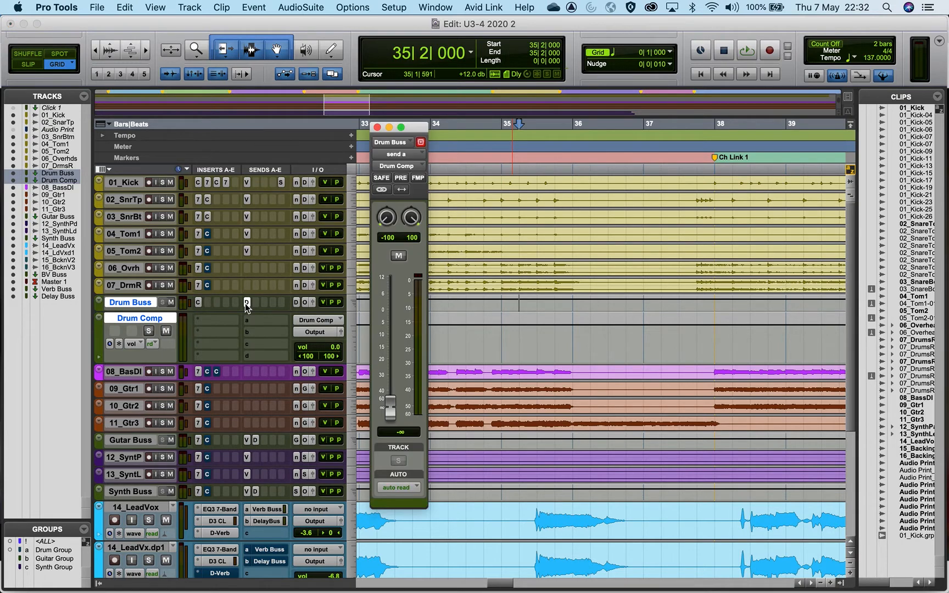
Insert a Dyn3 Compressor/Limiter on Drum Comp with a 25.5:1 ratio, 10.6 dB gain and -32.4 dB threshold.
{"action": "left_click", "coordinate": [198, 302]}
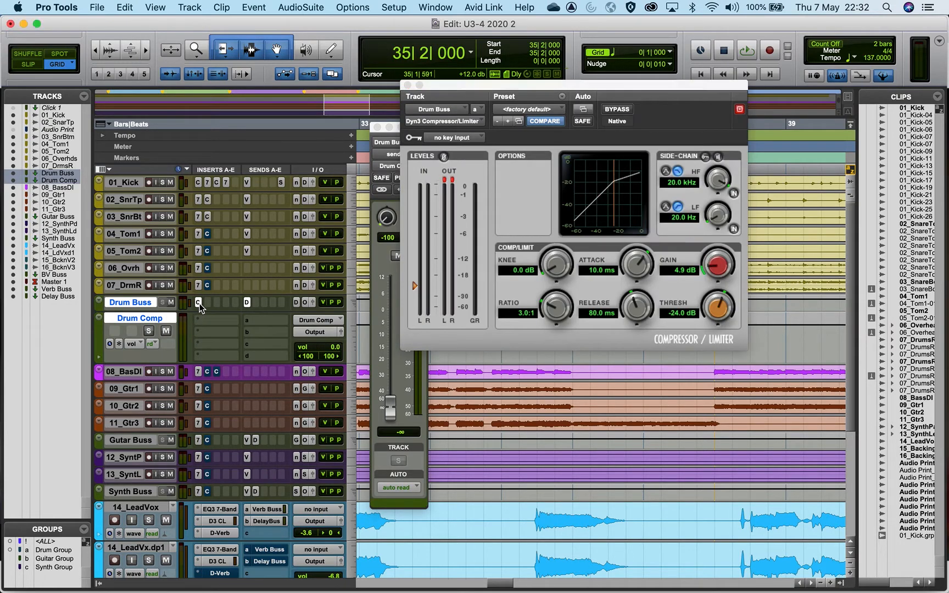
{"action": "left_click", "coordinate": [217, 321]}
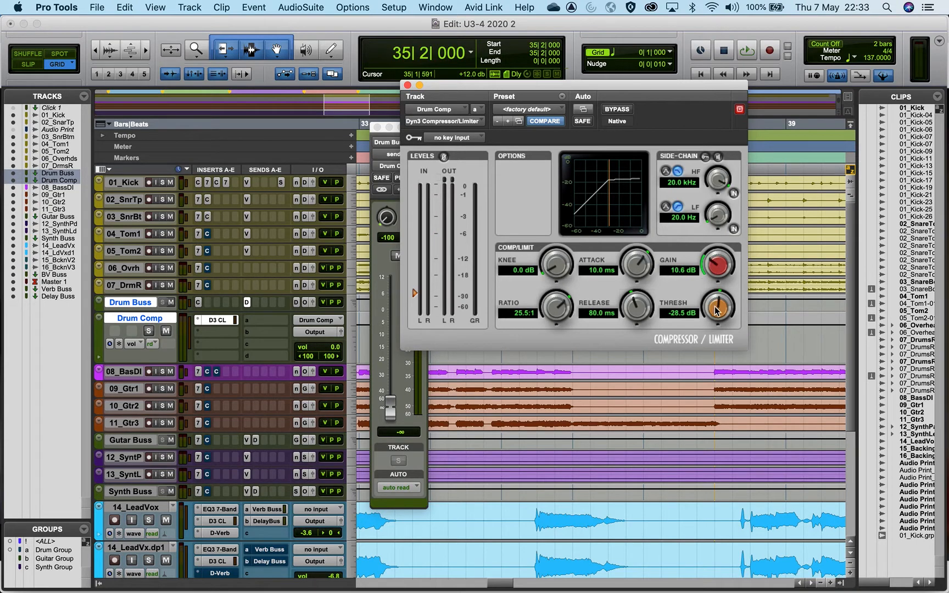
{"action": "left_click_drag", "start_coordinate": [714, 321], "coordinate": [715, 318]}
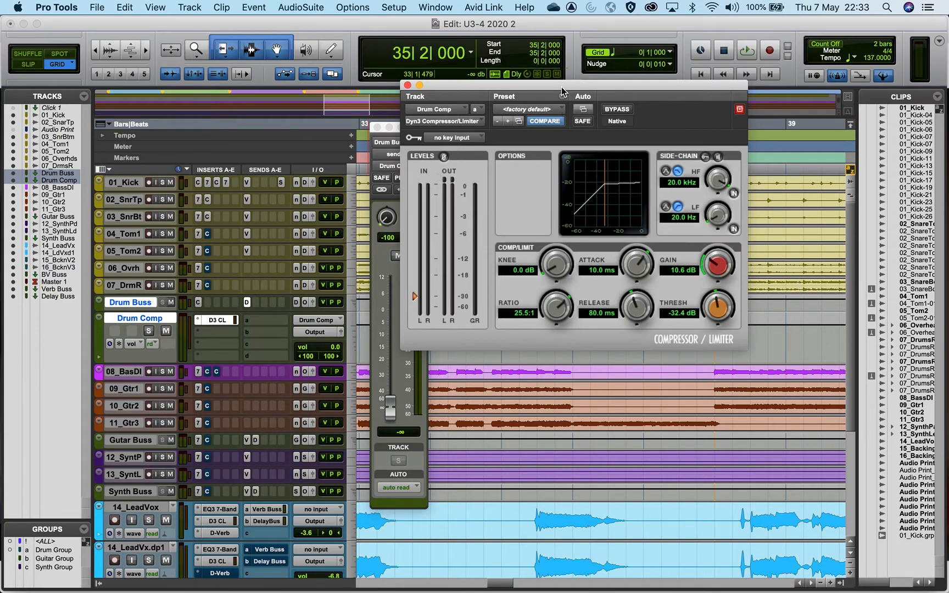
Uncover the Drum Buss send controls and, during playback, raise its send to Drum Comp to -8.1 dB.
{"action": "left_click_drag", "start_coordinate": [563, 91], "coordinate": [637, 97]}
{"action": "left_click_drag", "start_coordinate": [389, 401], "coordinate": [391, 403]}
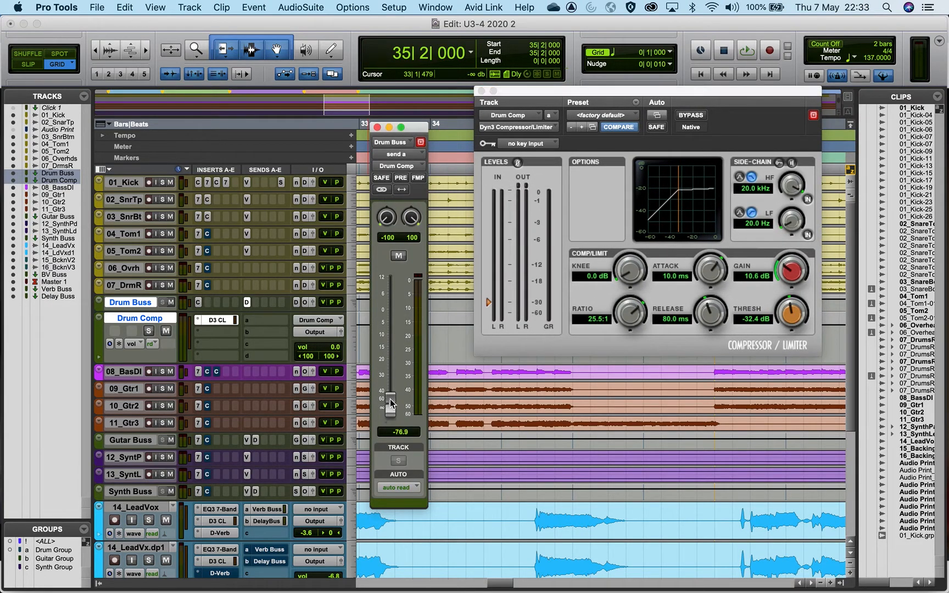
{"action": "key", "text": "space"}
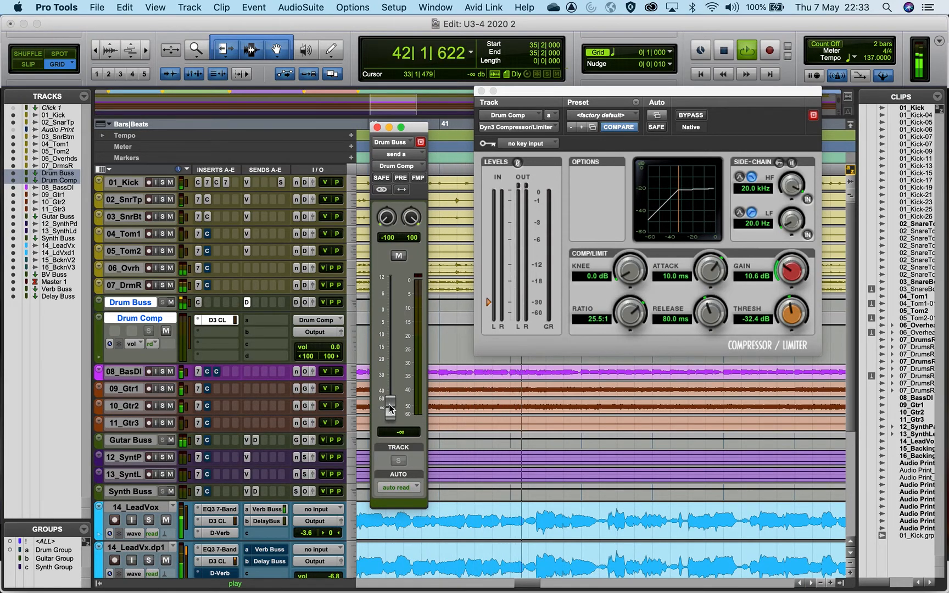
{"action": "left_click_drag", "start_coordinate": [391, 409], "coordinate": [388, 329]}
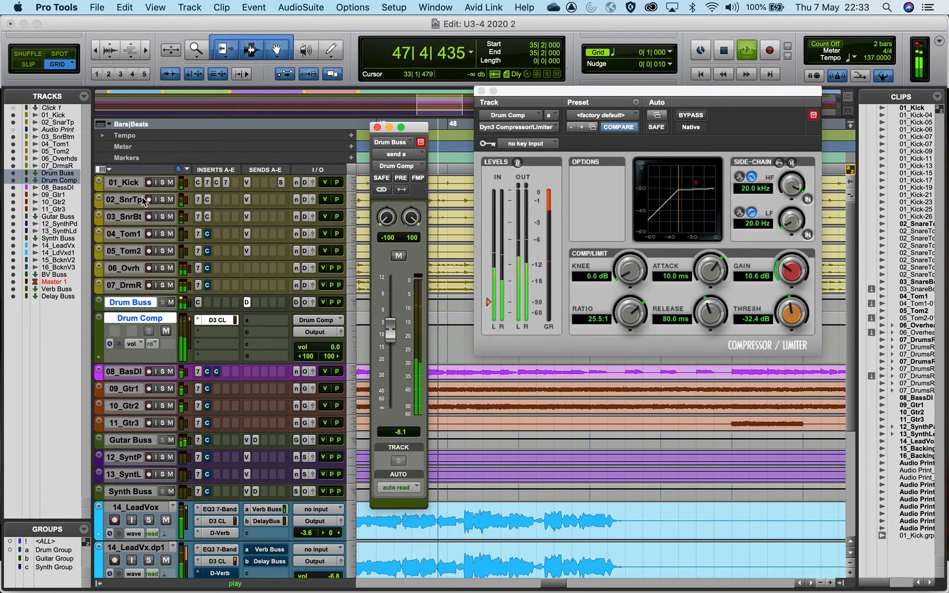
Solo the tracks from 01_Kick through Drum Comp, compare the drums with Drum Comp muted and unmuted, and stop playback.
{"action": "left_click", "coordinate": [129, 181], "text": "shift"}
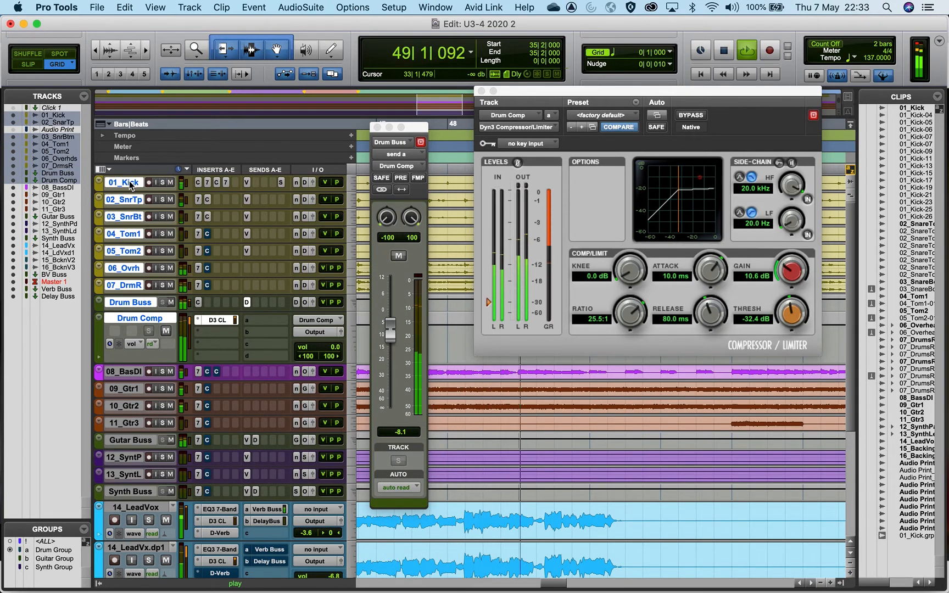
{"action": "key", "text": "shift+s"}
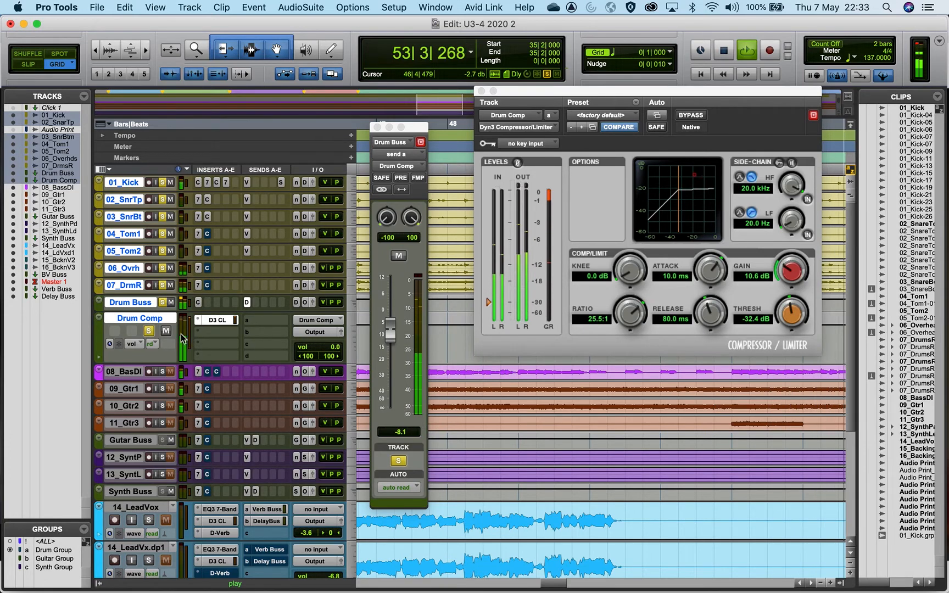
{"action": "left_click", "coordinate": [151, 331]}
{"action": "left_click", "coordinate": [167, 332]}
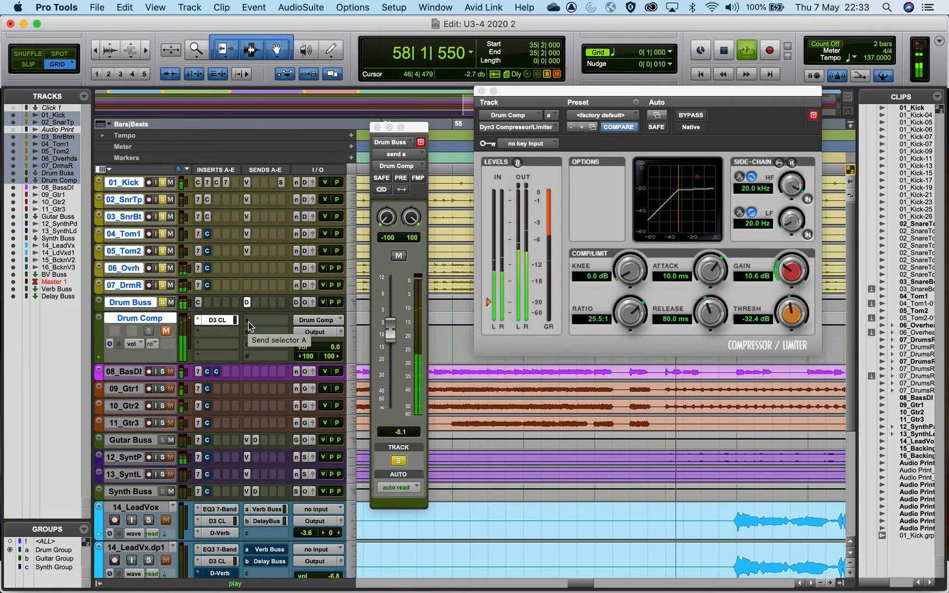
{"action": "left_click", "coordinate": [166, 331]}
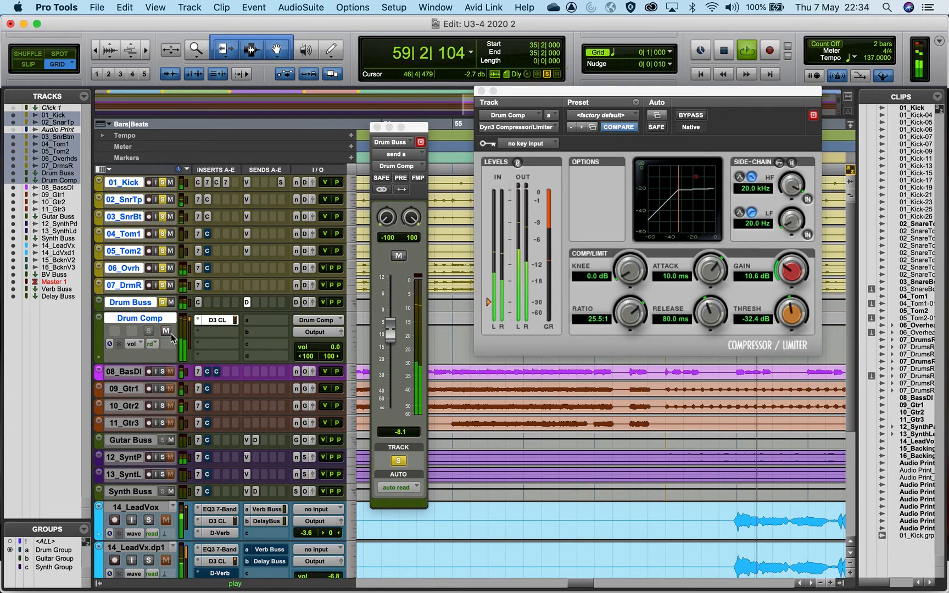
{"action": "left_click", "coordinate": [148, 330]}
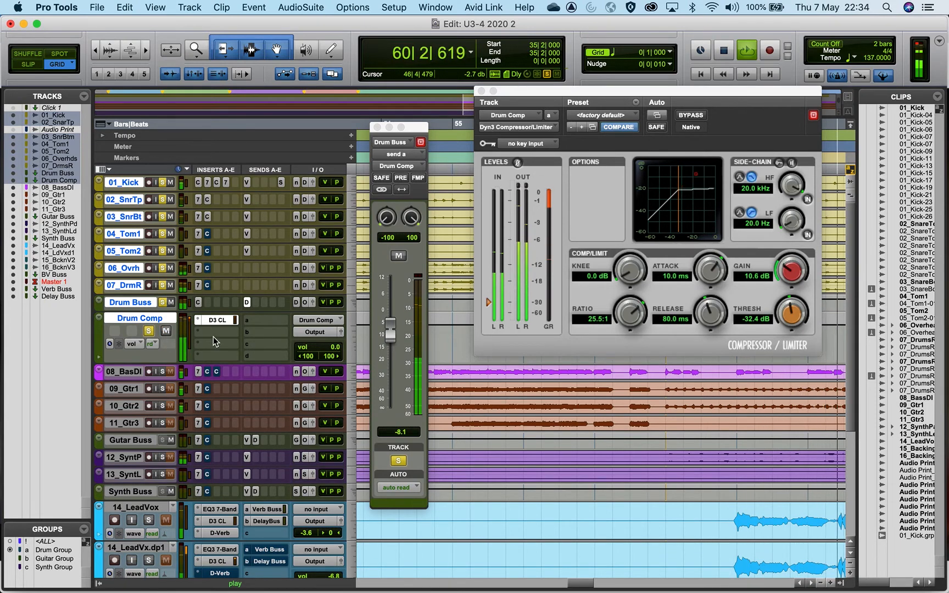
{"action": "key", "text": "space"}
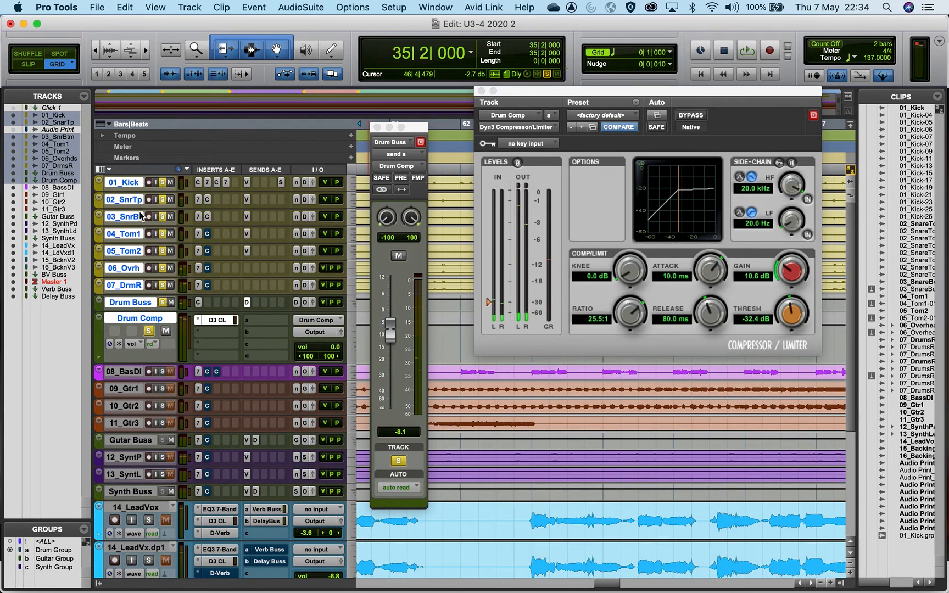
Enlarge 02_SnareTop, open its EQ3 7-Band equaliser and play the song with the snare soloed.
{"action": "left_click_drag", "start_coordinate": [140, 215], "coordinate": [138, 237]}
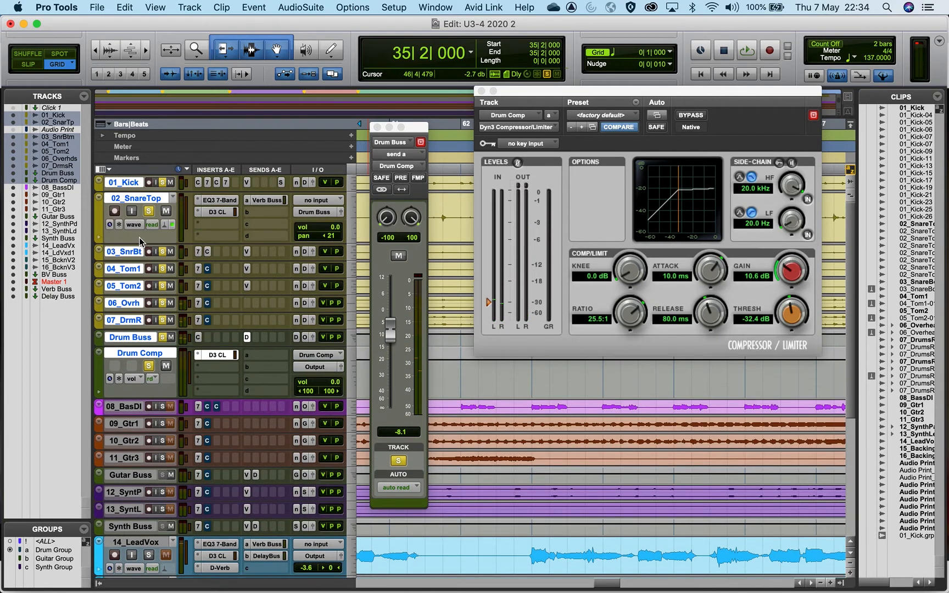
{"action": "left_click", "coordinate": [220, 199]}
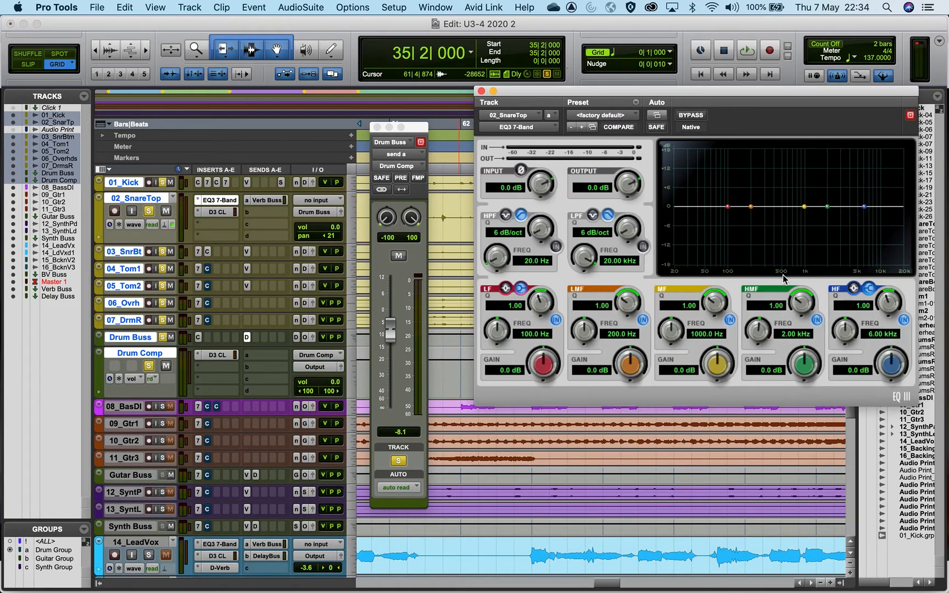
{"action": "left_click", "coordinate": [148, 212]}
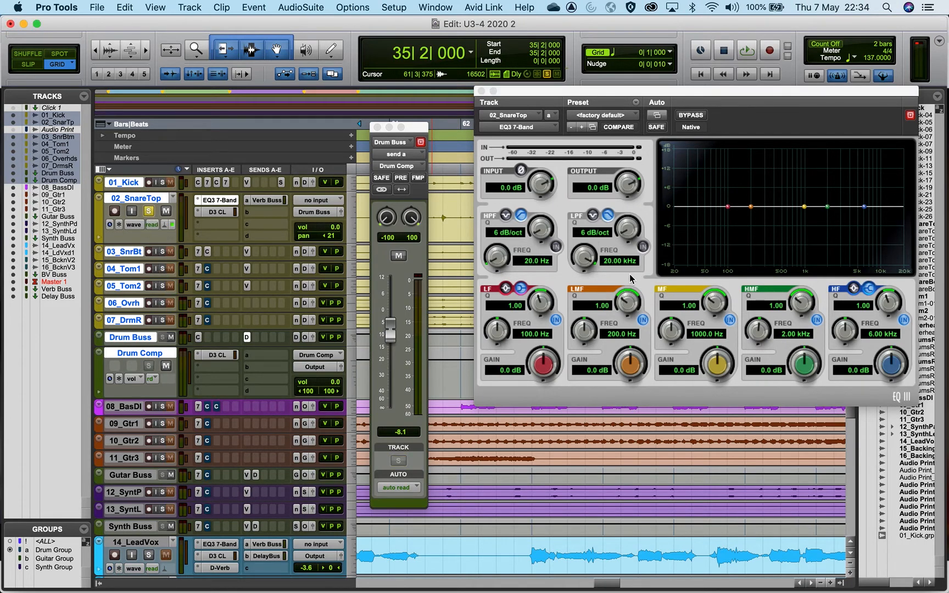
{"action": "key", "text": "space"}
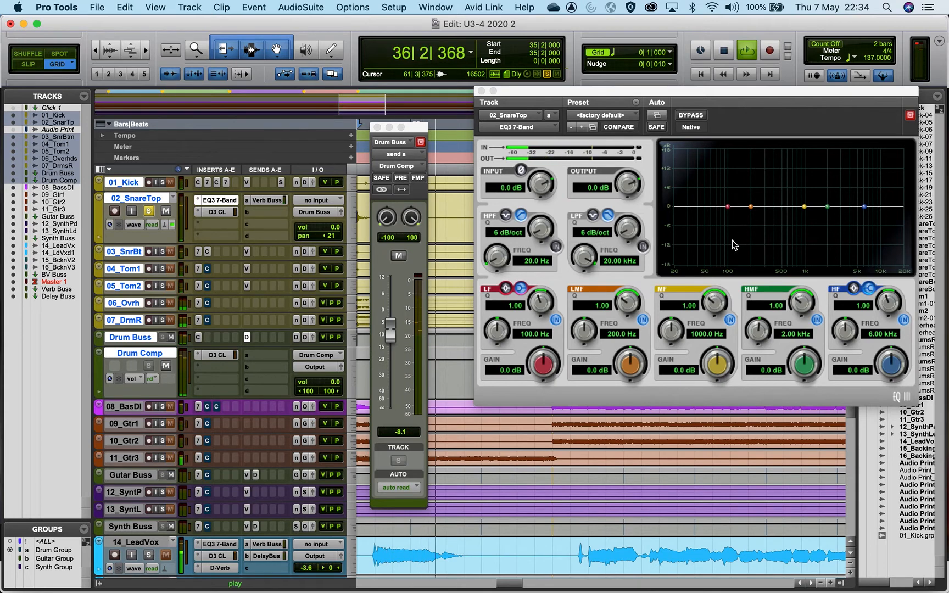
Cut the snare EQ's low band by 12.0 dB at 184.7 Hz and boost its high-mid band by 6.1 dB at 2.44 kHz.
{"action": "left_click", "coordinate": [728, 207]}
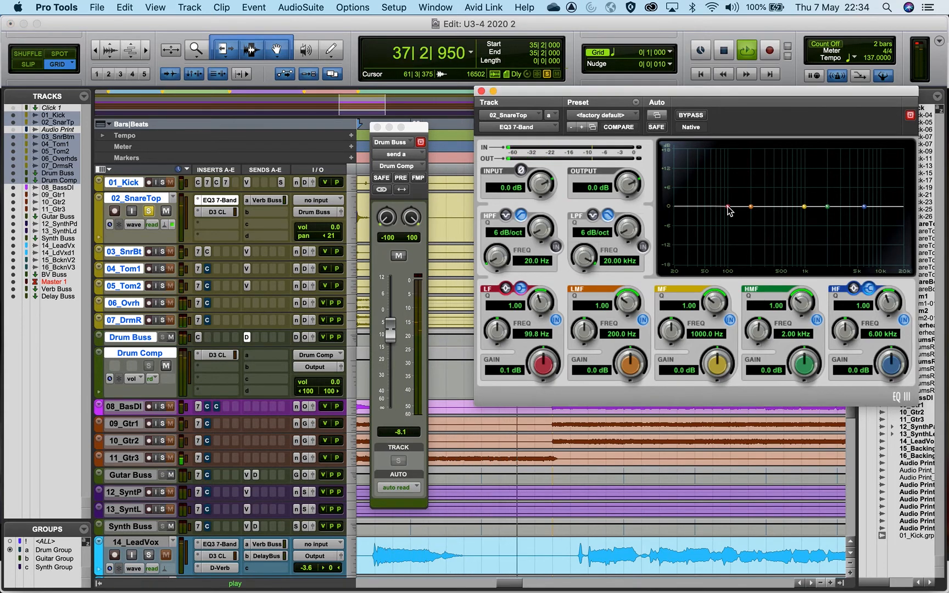
{"action": "left_click_drag", "start_coordinate": [727, 209], "coordinate": [750, 265]}
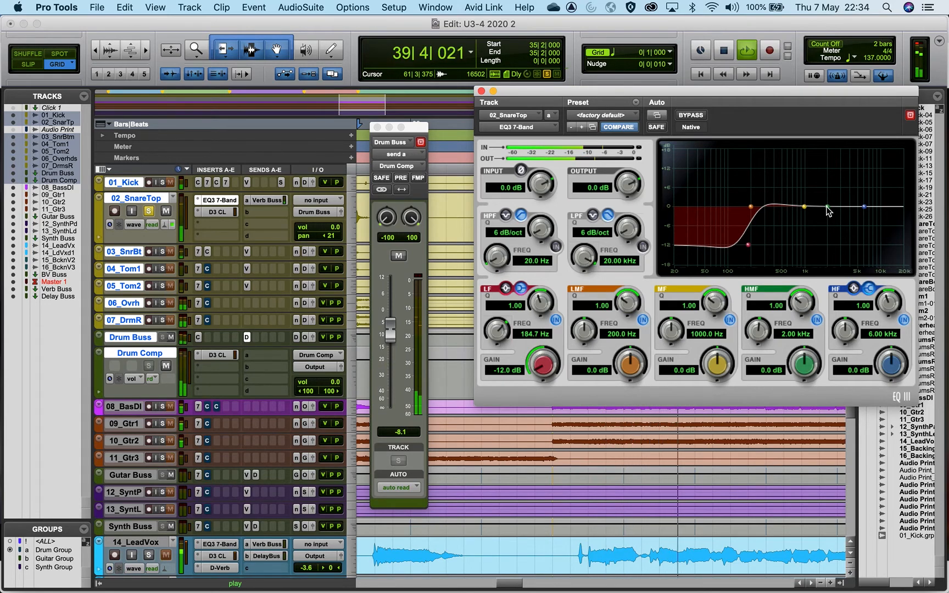
{"action": "left_click_drag", "start_coordinate": [828, 212], "coordinate": [834, 190]}
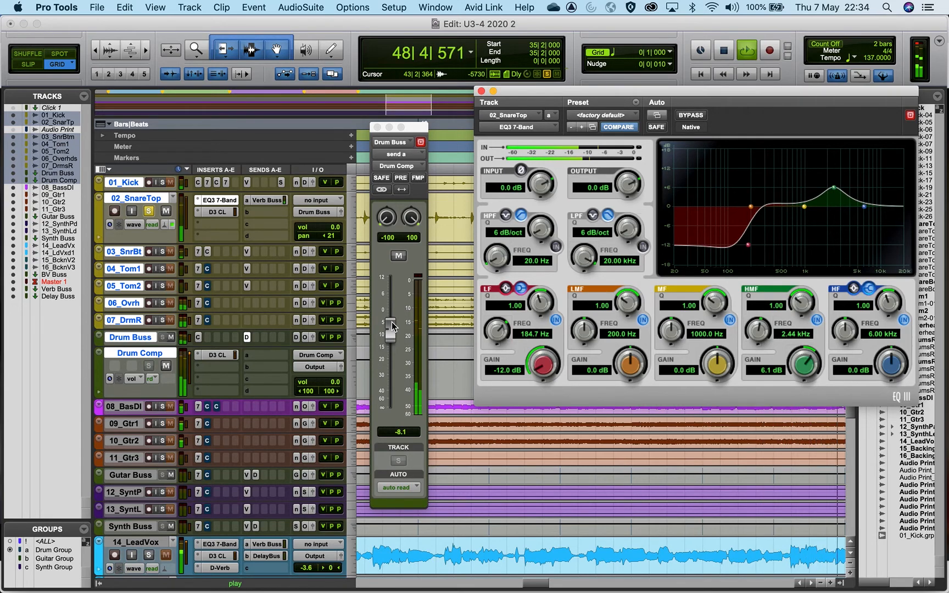
Unsolo 02_SnareTop and set its EQ output level to -2.0 dB during playback.
{"action": "left_click", "coordinate": [150, 212]}
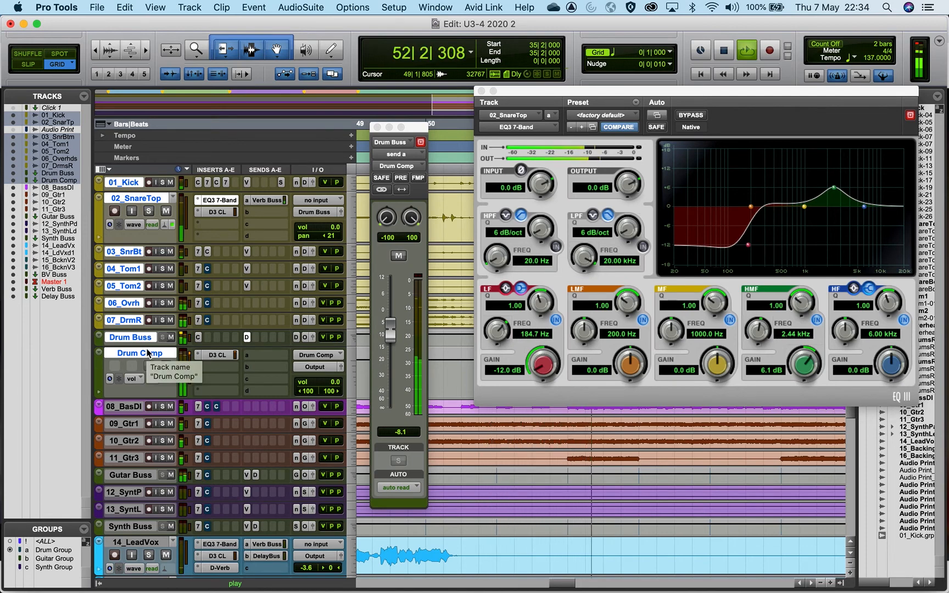
{"action": "left_click", "coordinate": [625, 202]}
{"action": "left_click_drag", "start_coordinate": [625, 193], "coordinate": [622, 217]}
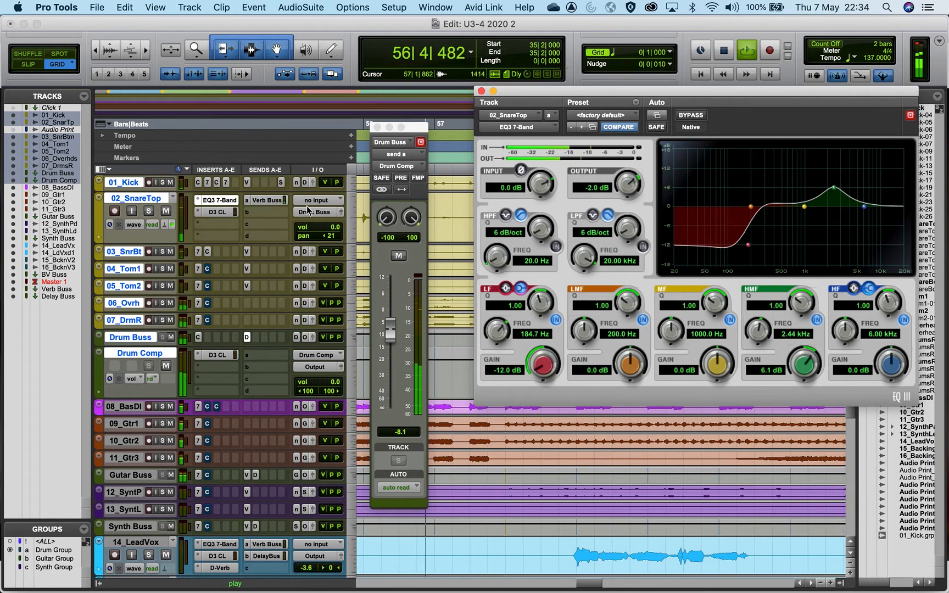
Inspect 02_SnareTop's Verb Buss send and Drum Comp's main output fader, closing the snare EQ.
{"action": "left_click", "coordinate": [267, 200]}
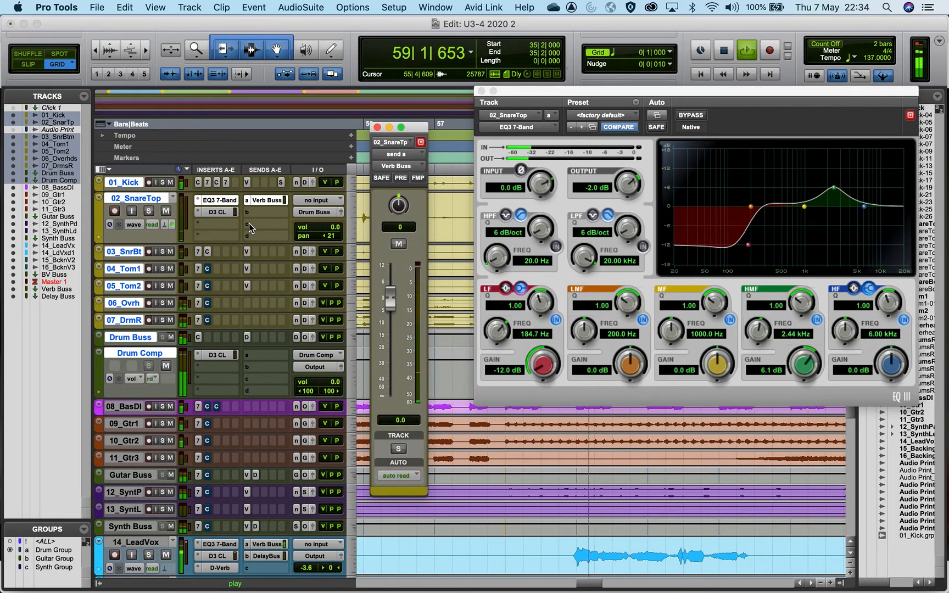
{"action": "left_click", "coordinate": [377, 127]}
{"action": "left_click", "coordinate": [481, 91]}
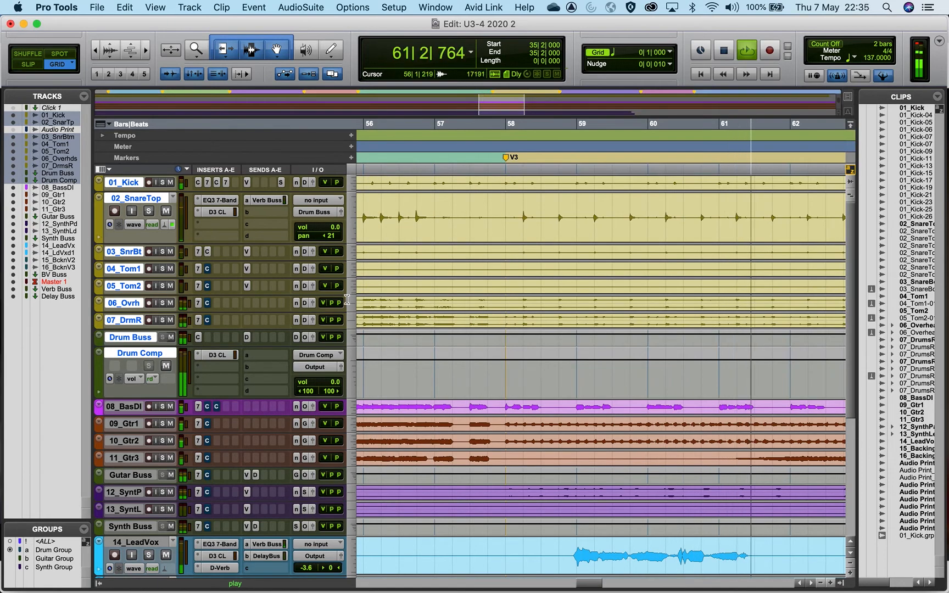
{"action": "left_click", "coordinate": [340, 367]}
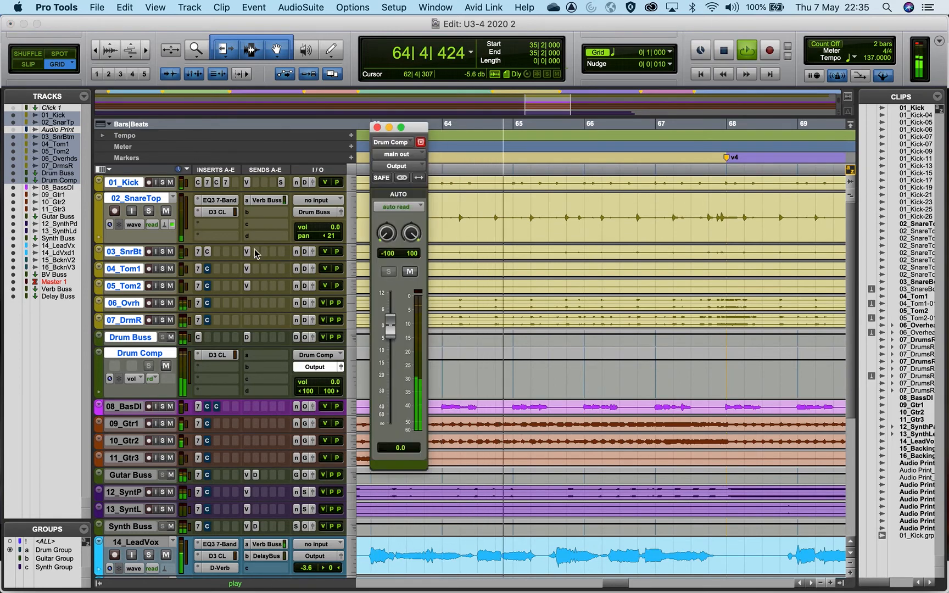
Set 02_SnareTop's Dyn3 compressor threshold to -28.0 dB and its gain to 1.6 dB, and close the plug-in.
{"action": "left_click", "coordinate": [218, 212]}
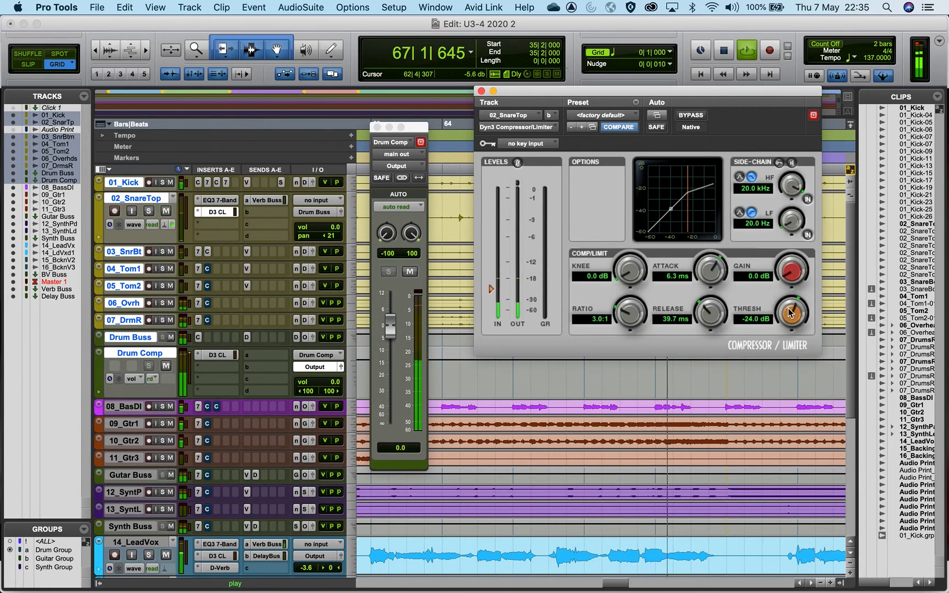
{"action": "left_click_drag", "start_coordinate": [789, 313], "coordinate": [786, 324]}
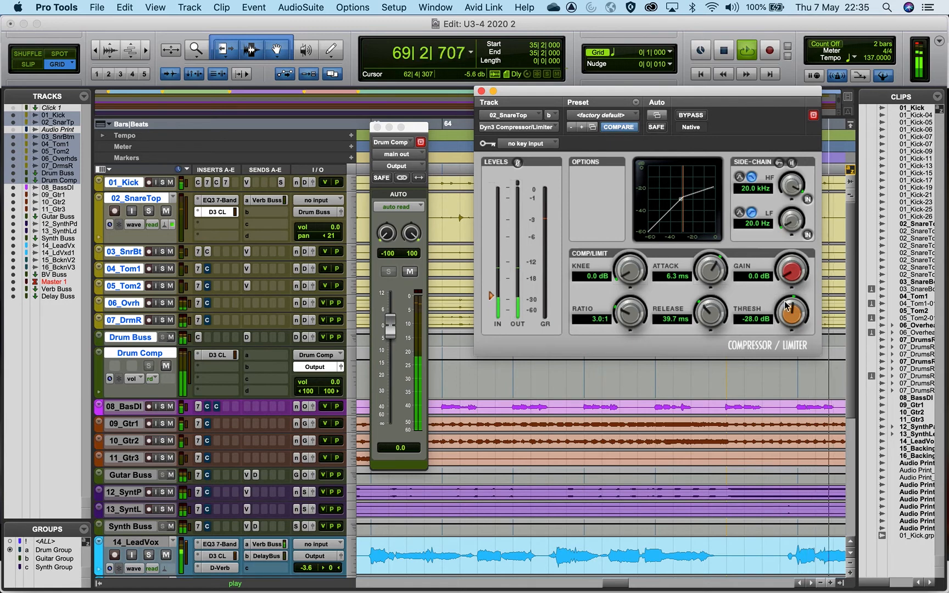
{"action": "left_click_drag", "start_coordinate": [789, 270], "coordinate": [788, 265]}
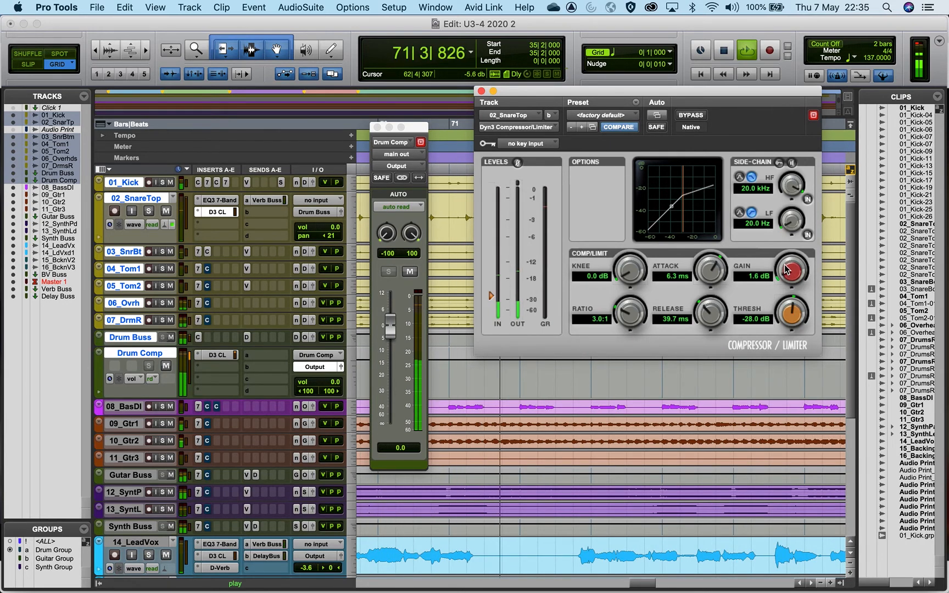
{"action": "left_click", "coordinate": [481, 91]}
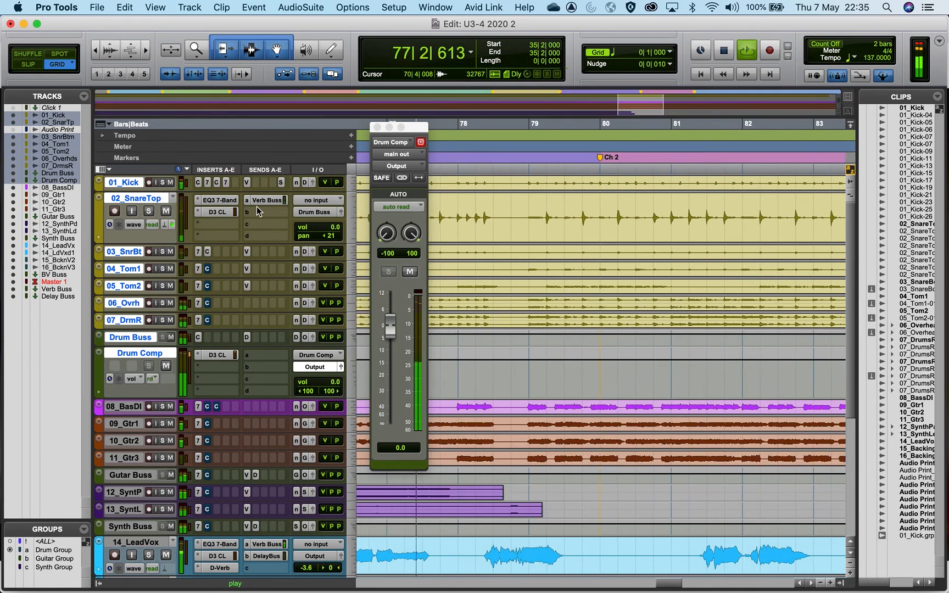
Solo 02_SnareTop with its Verb Buss send controls open, and enlarge the Verb Buss track.
{"action": "left_click", "coordinate": [150, 212]}
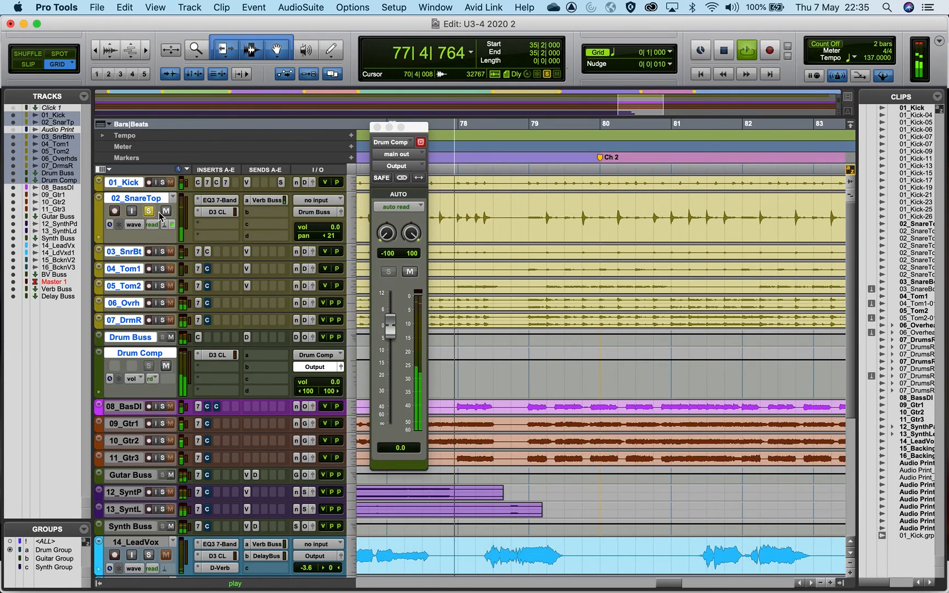
{"action": "left_click", "coordinate": [278, 201]}
{"action": "scroll", "coordinate": [222, 400], "scroll_direction": "down", "scroll_amount": 3}
{"action": "scroll", "coordinate": [221, 400], "scroll_direction": "down", "scroll_amount": 5}
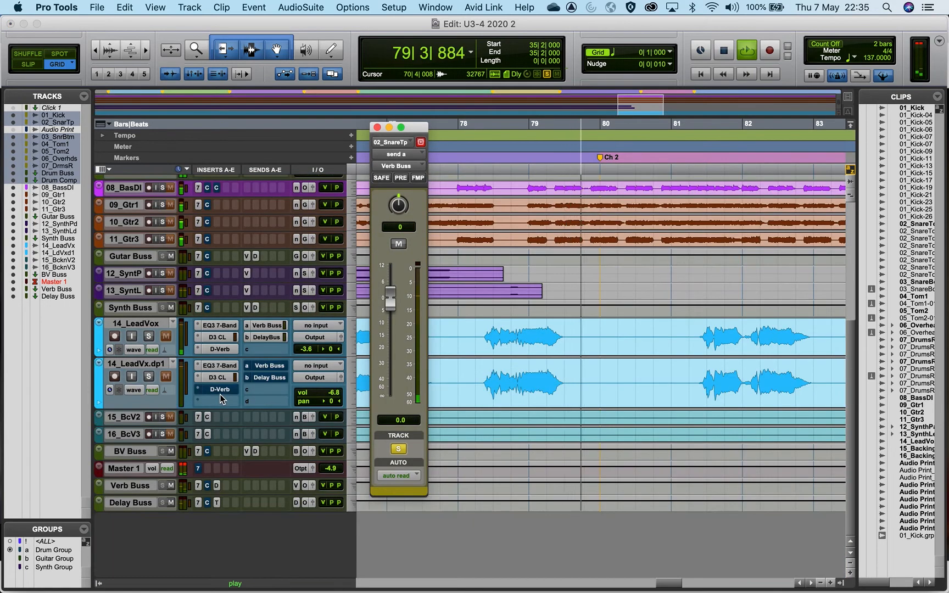
{"action": "left_click", "coordinate": [187, 466]}
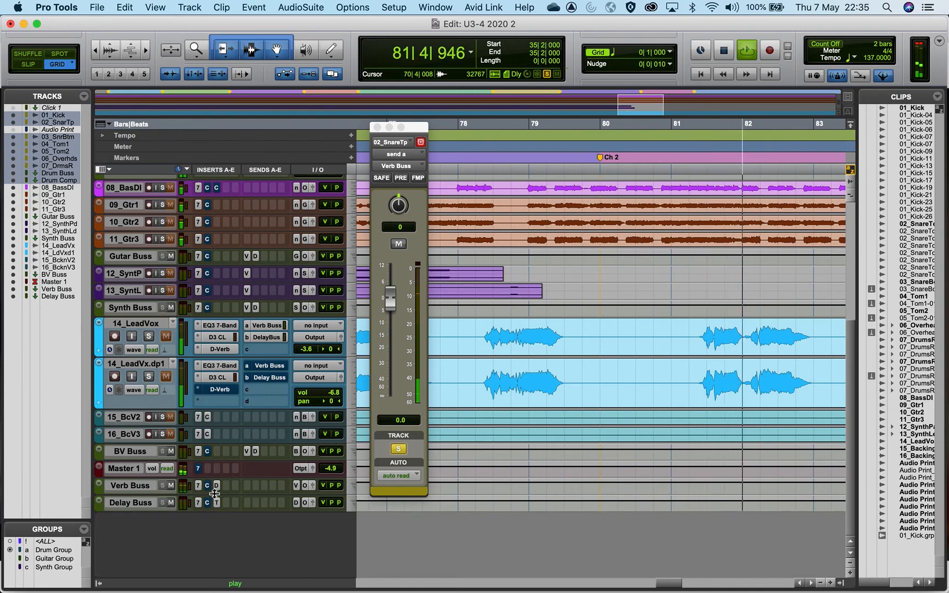
{"action": "left_click_drag", "start_coordinate": [212, 494], "coordinate": [213, 521]}
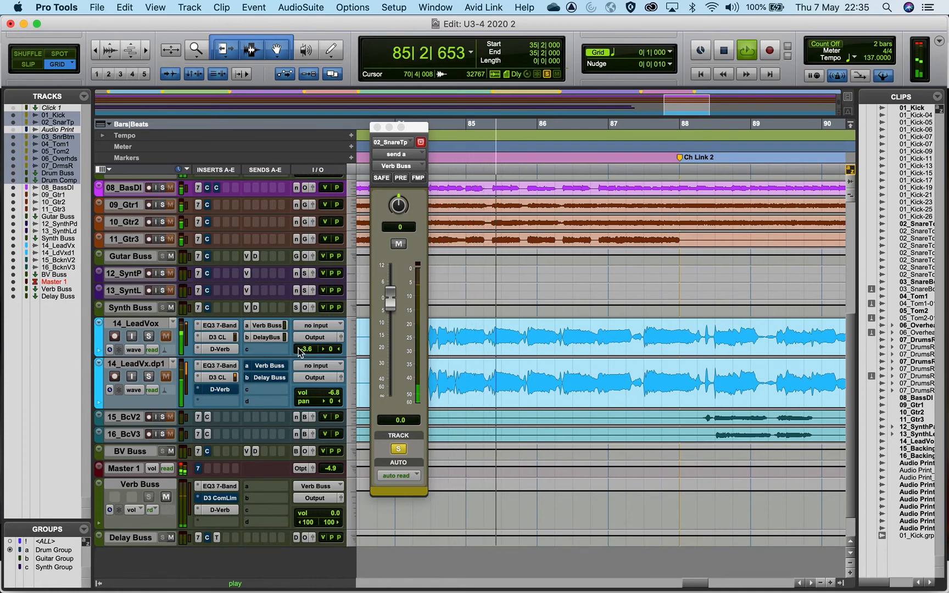
Compare the snare with its Verb Buss send lowered and raised, leave the send at +0.4 dB and close its controls.
{"action": "left_click_drag", "start_coordinate": [390, 299], "coordinate": [387, 395]}
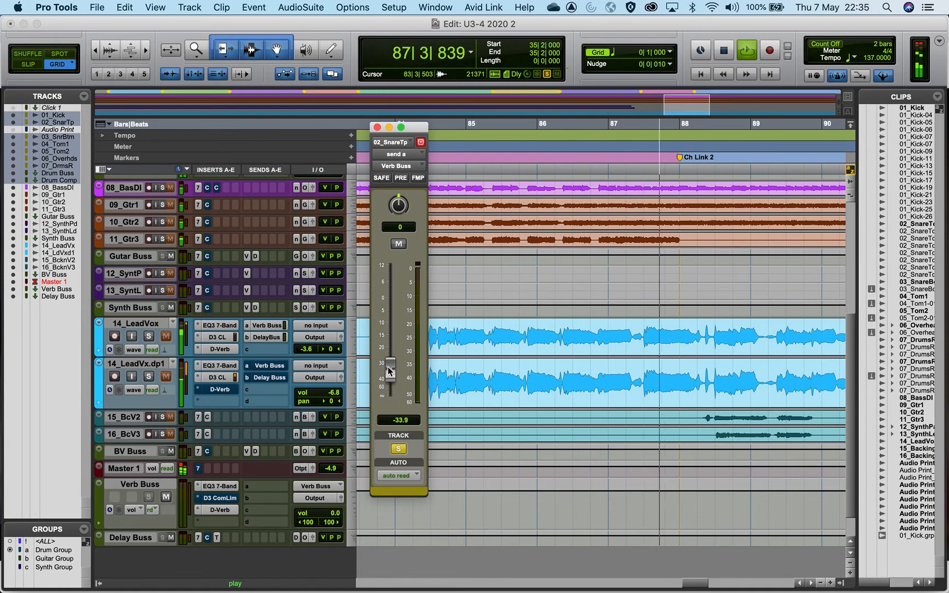
{"action": "left_click_drag", "start_coordinate": [386, 396], "coordinate": [390, 300]}
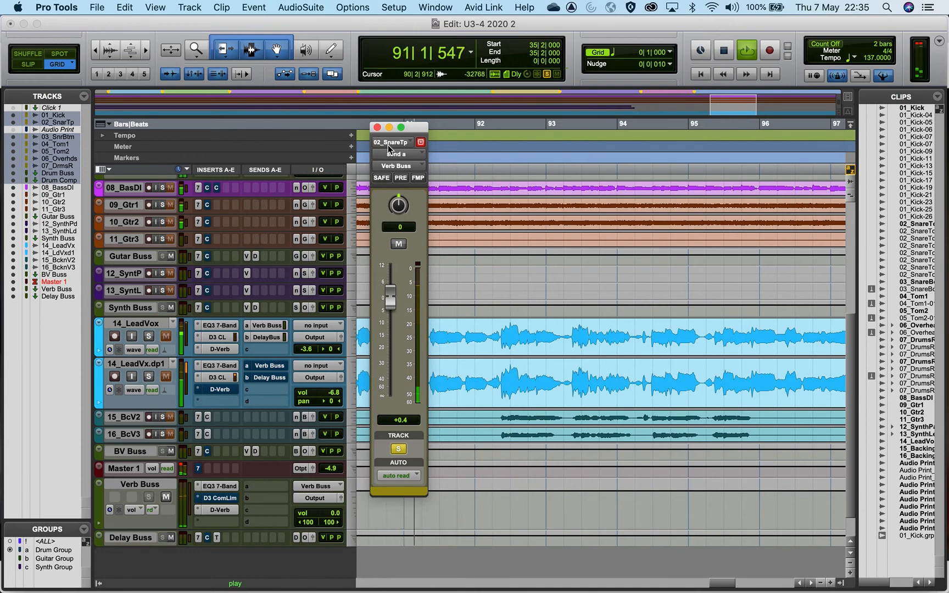
{"action": "left_click", "coordinate": [377, 128]}
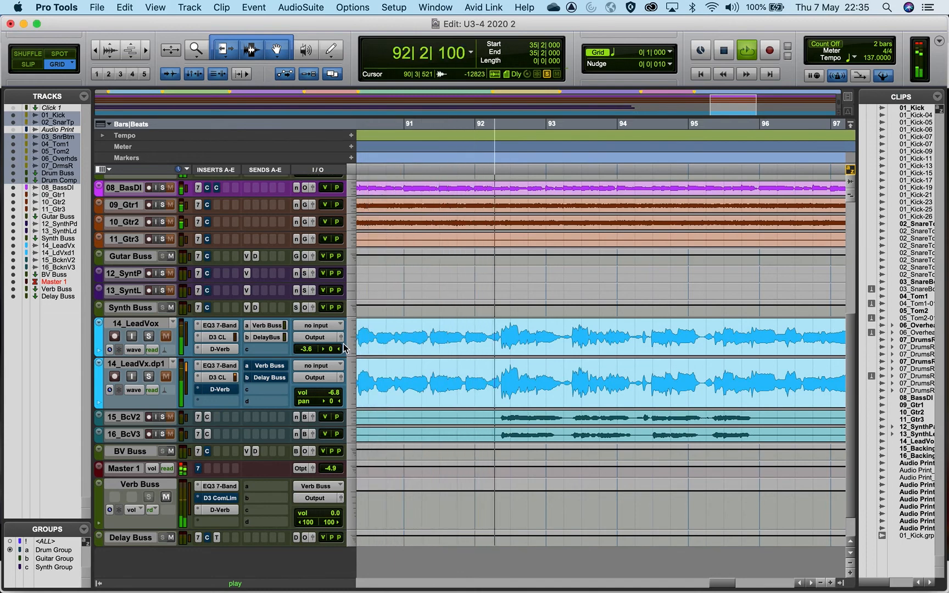
Unsolo 02_SnareTop and reduce the height of all tracks so the whole session fits.
{"action": "scroll", "coordinate": [180, 260], "scroll_direction": "up", "scroll_amount": 8}
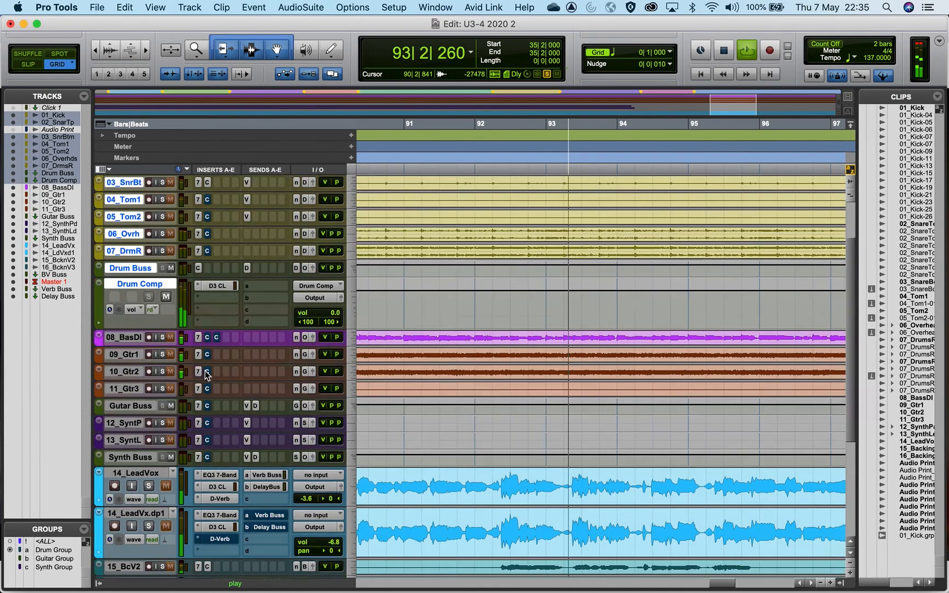
{"action": "left_click", "coordinate": [152, 213]}
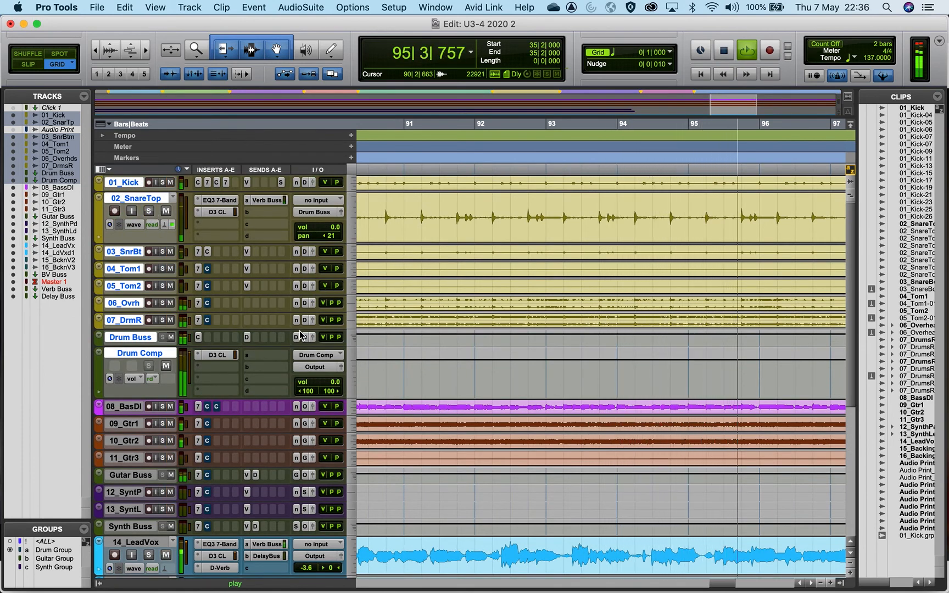
{"action": "key", "text": "ctrl+alt+super+Down"}
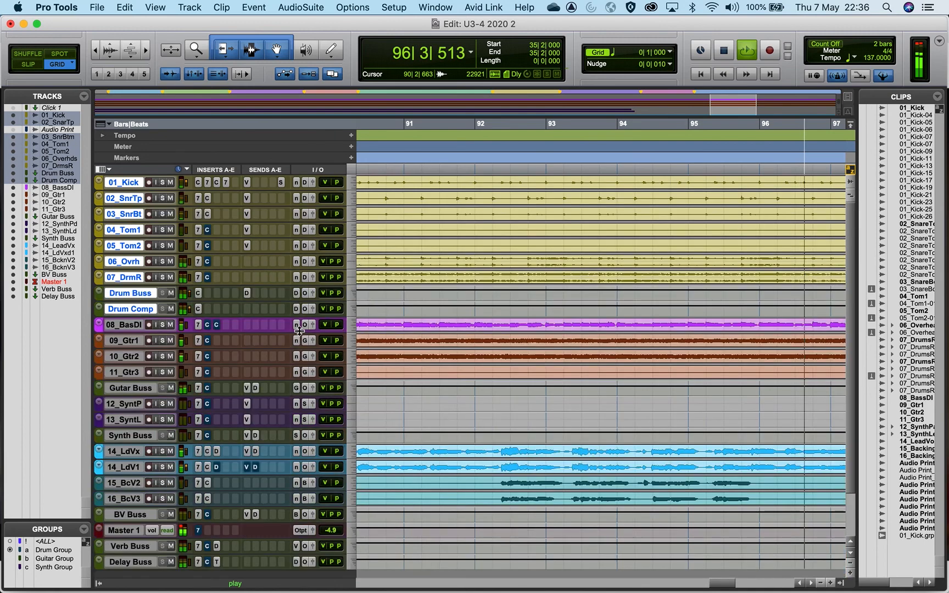